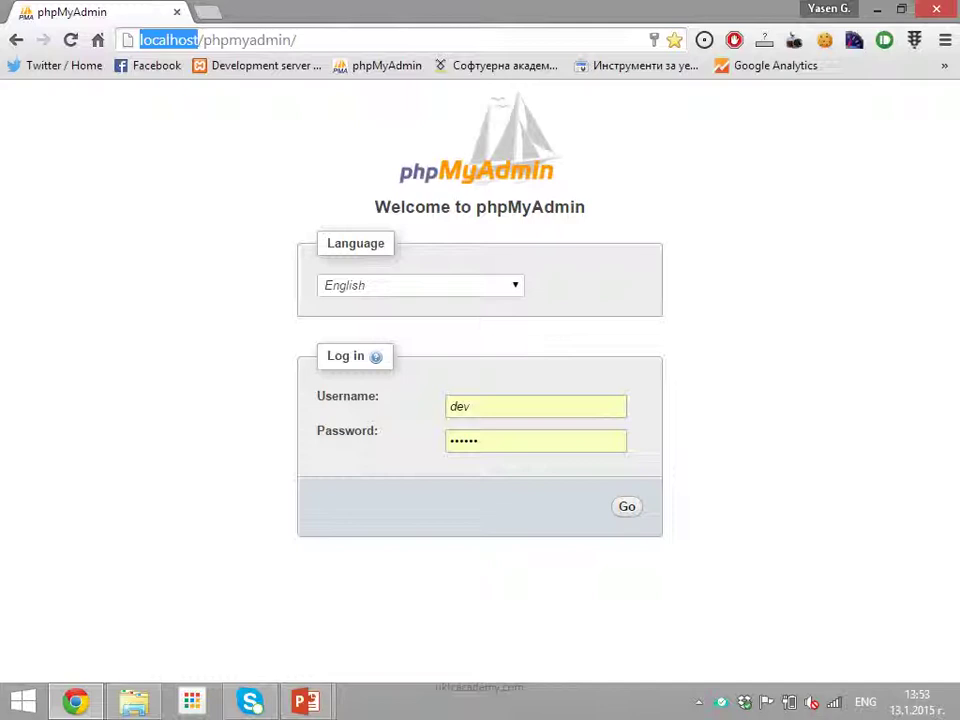
pyautogui.moveTo(327, 357); pyautogui.dragTo(366, 357)
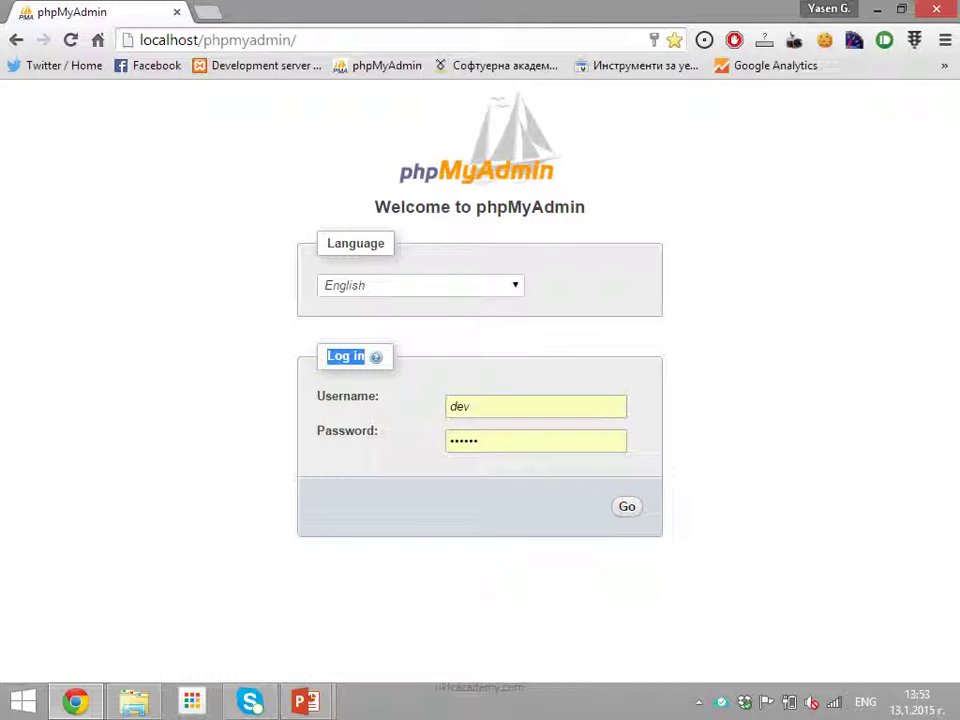
# Search the Windows Start screen for 'xampp' to find the XAMPP Control Panel
pyautogui.press('super')
pyautogui.write('xapp')
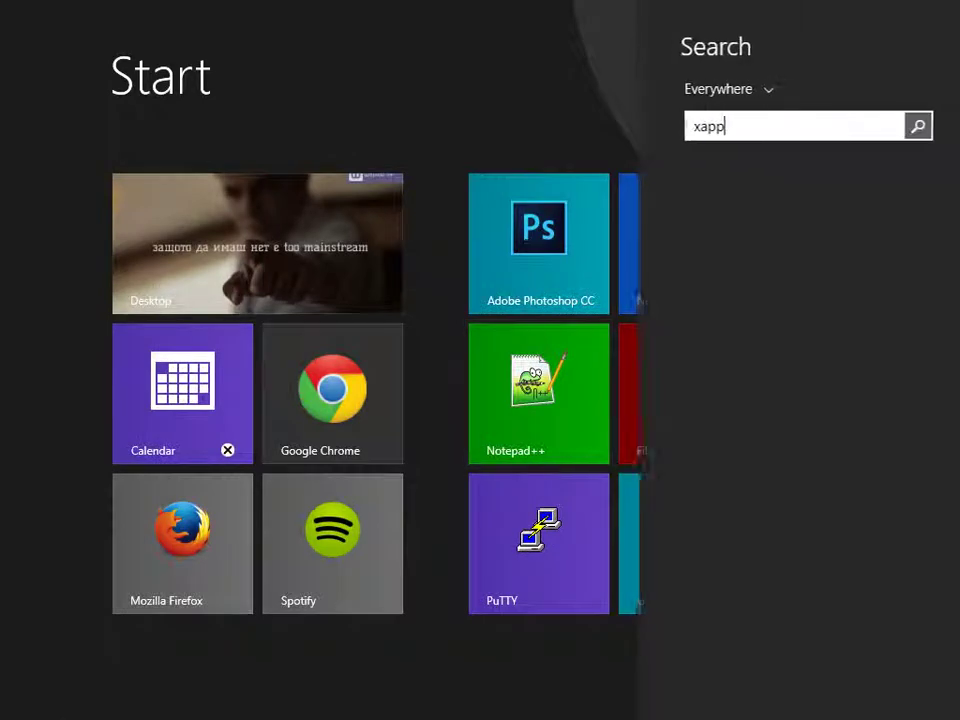
pyautogui.press('BackSpace')
pyautogui.press('BackSpace')
pyautogui.write('mpp')
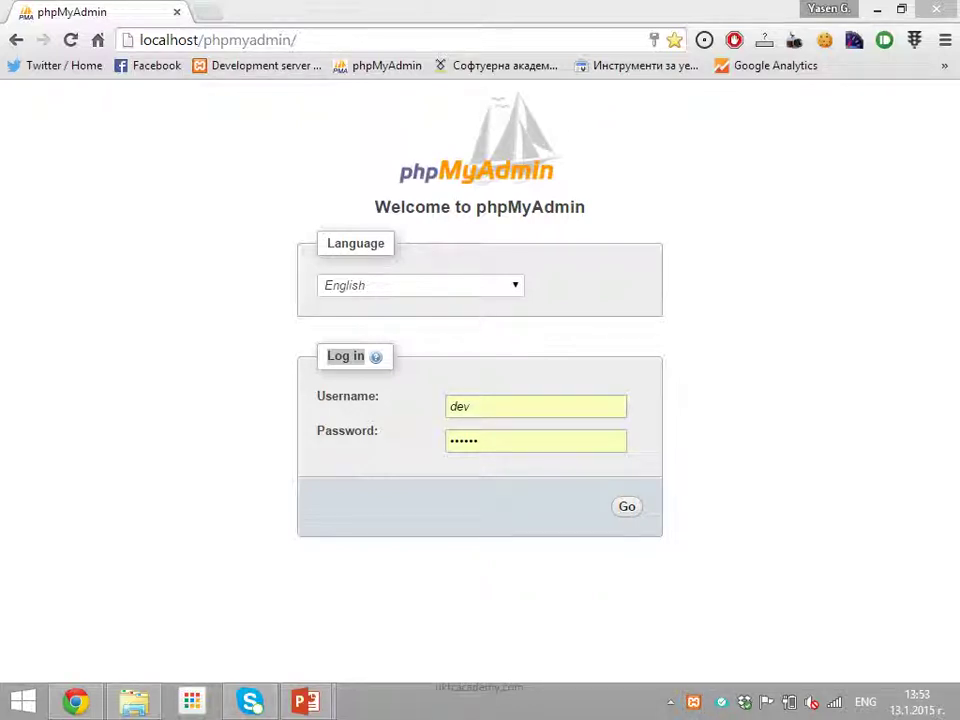
# Log in to phpMyAdmin with the saved username and password
pyautogui.click(210, 40)
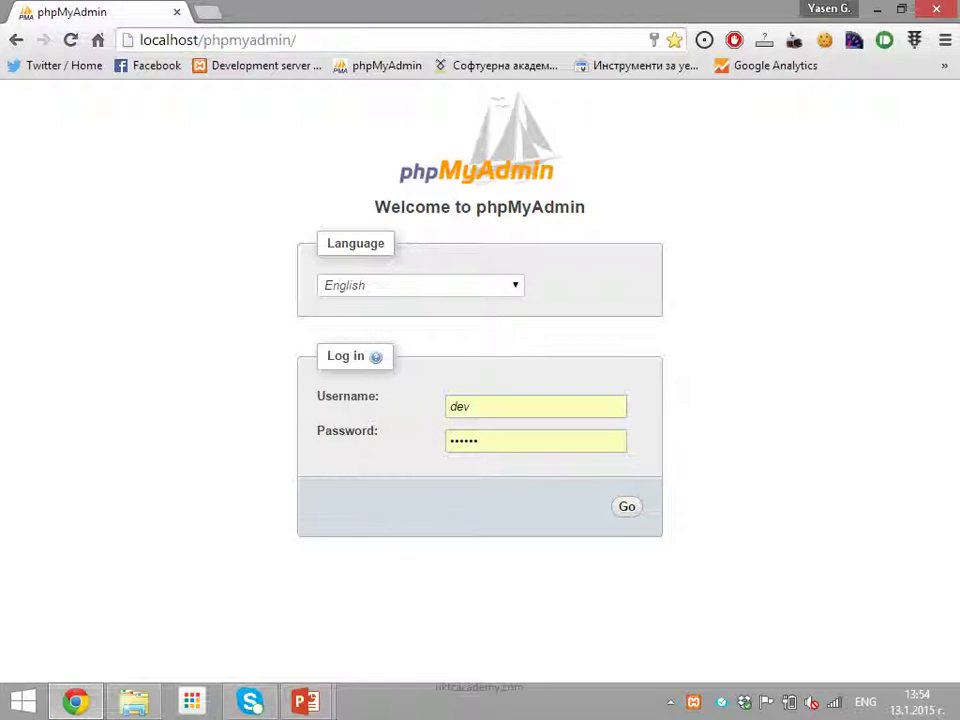
pyautogui.click(470, 406)
pyautogui.press('Down')
pyautogui.press('Return')
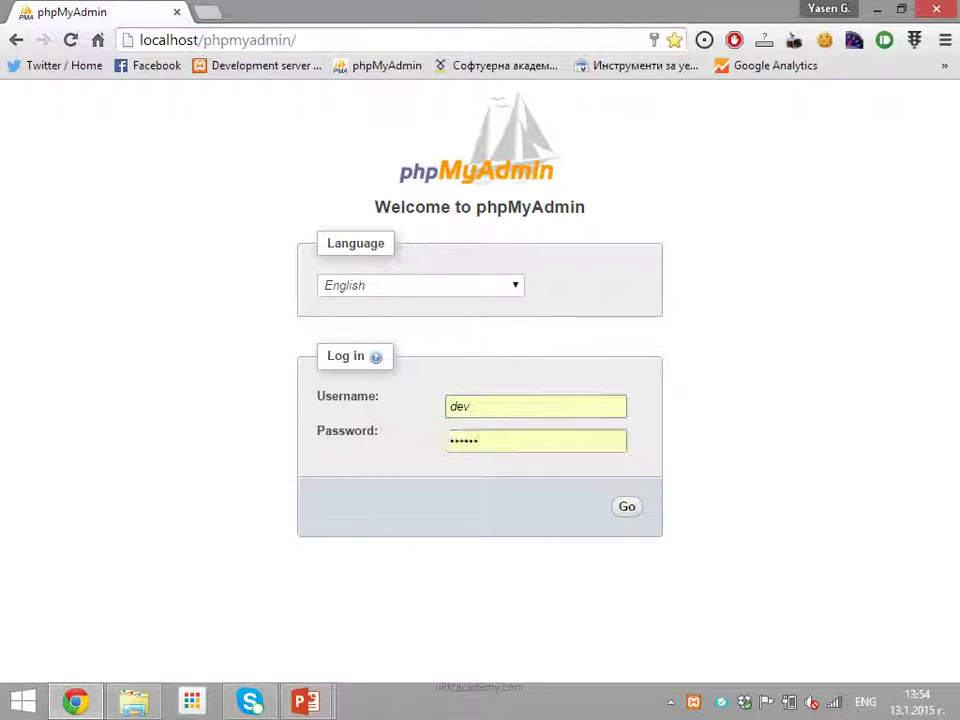
pyautogui.click(479, 441)
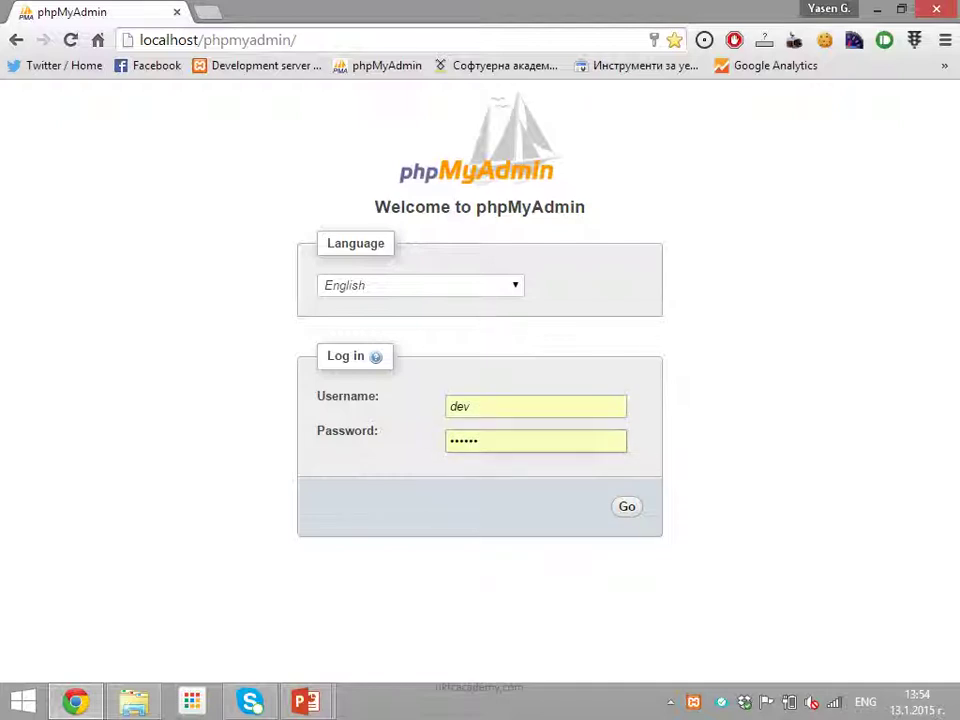
pyautogui.press('Return')
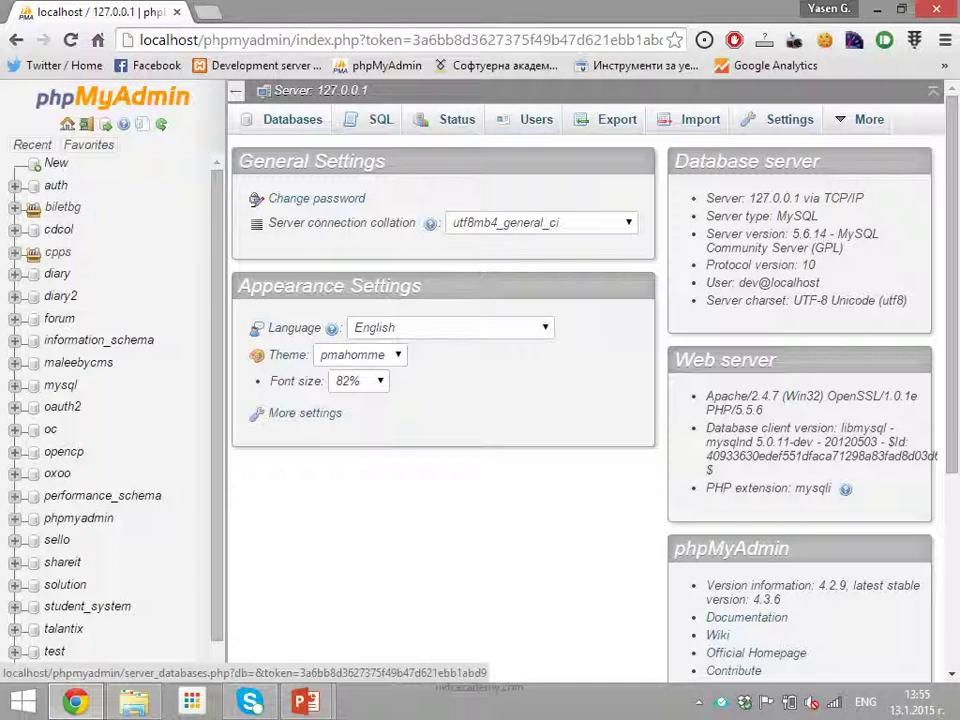
# Zoom the page in and go to the server's Databases page
pyautogui.hotkey('ctrl', '+')
pyautogui.hotkey('ctrl', '+')
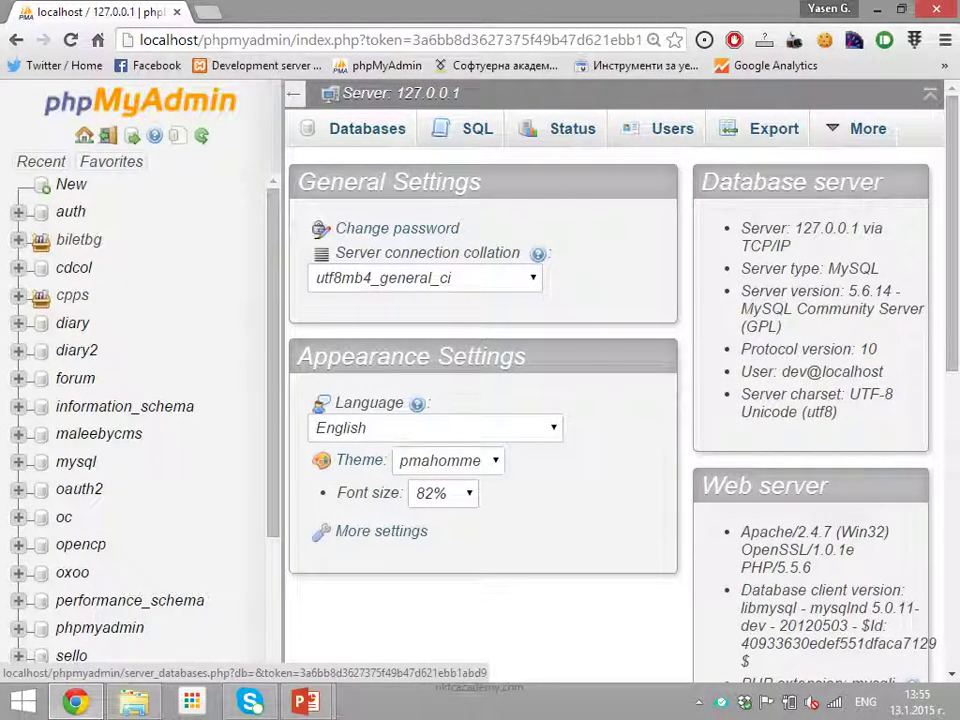
pyautogui.click(367, 128)
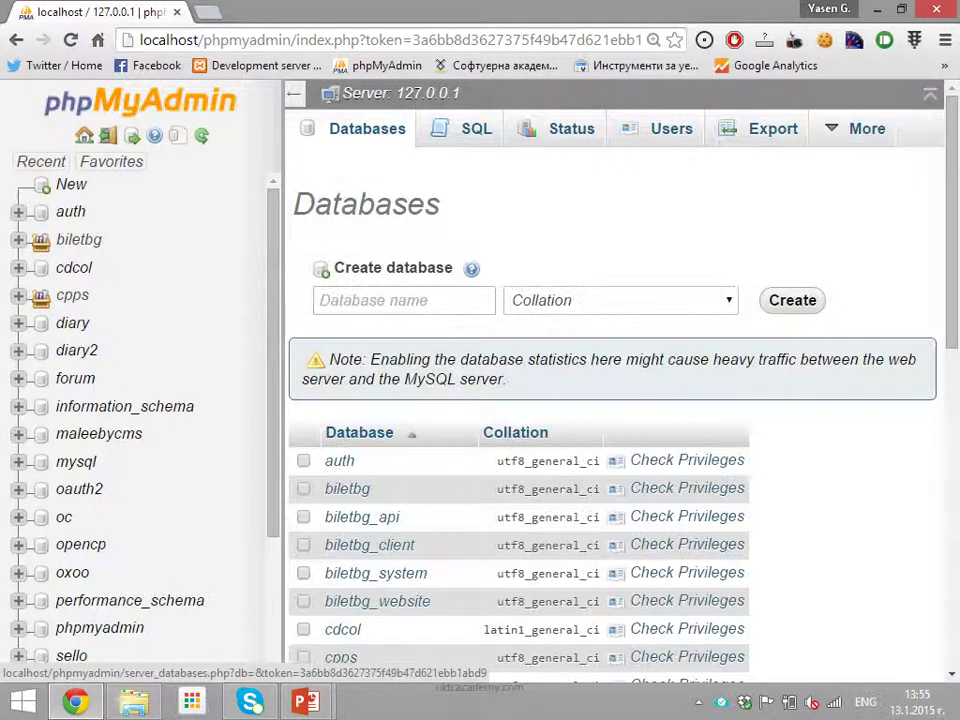
pyautogui.moveTo(334, 268); pyautogui.dragTo(453, 268)
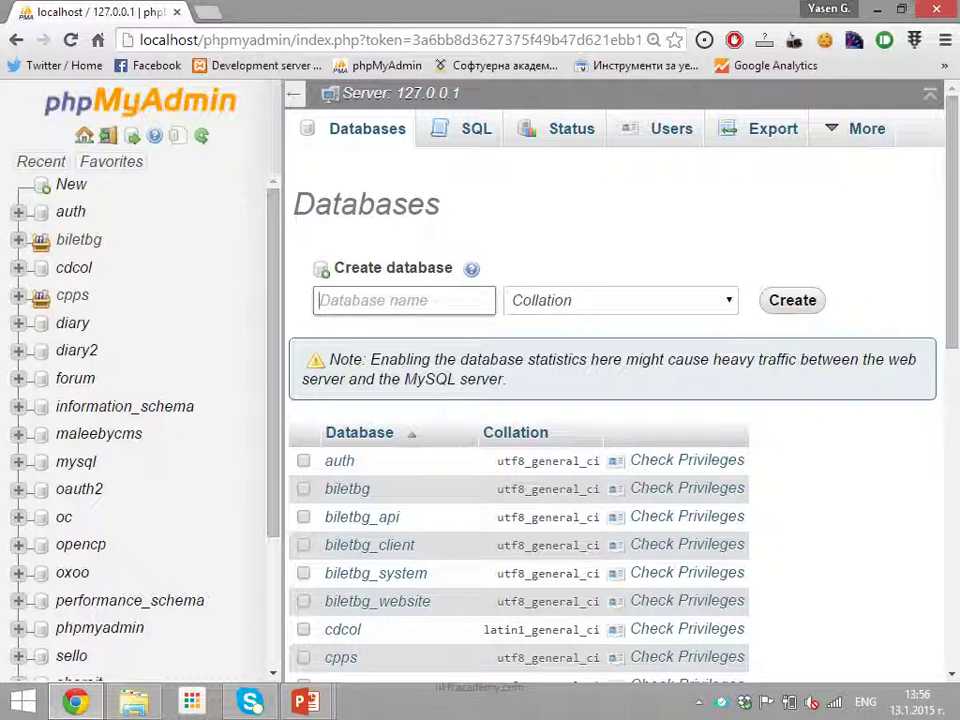
# Enter 'cms' as the new database name, replacing the trial name
pyautogui.write('mycool')
pyautogui.hotkey('ctrl', 'a')
pyautogui.write('c')
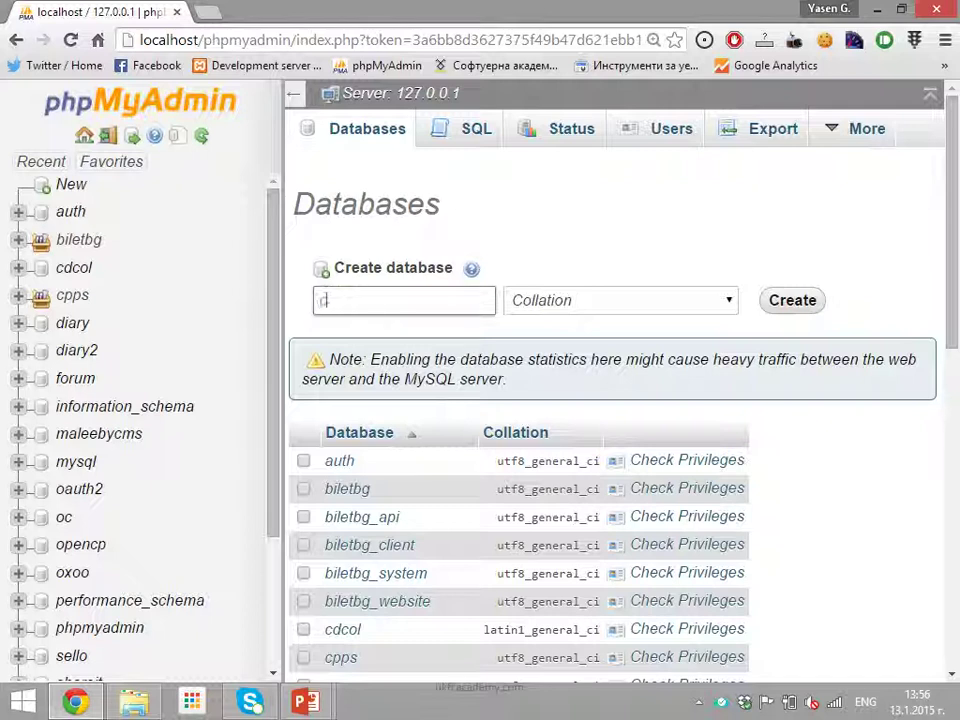
pyautogui.write('ms')
pyautogui.hotkey('ctrl', 'a')
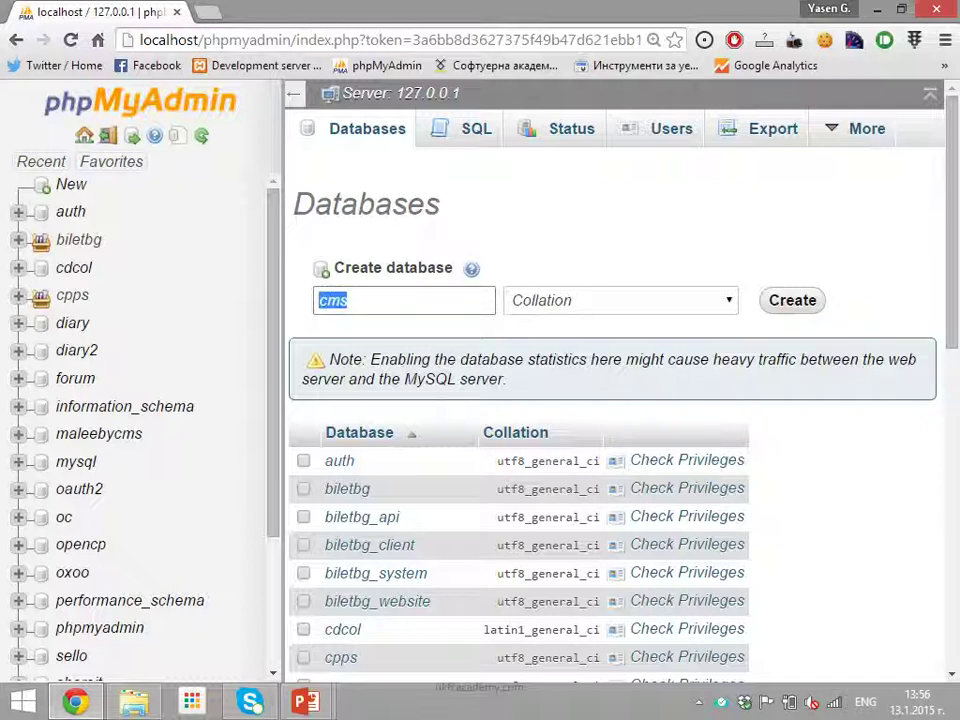
# Choose the utf8_general_ci collation and create the database
pyautogui.press('Tab')
pyautogui.hotkey('alt', 'Down')
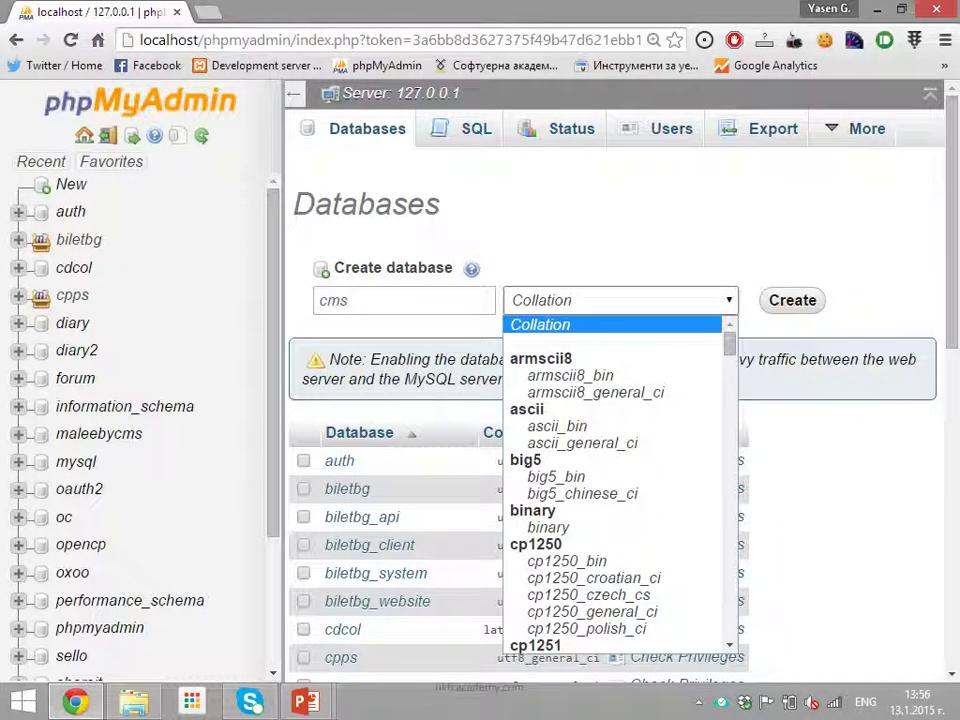
pyautogui.hotkey('alt', 'Up')
pyautogui.hotkey('alt', 'Down')
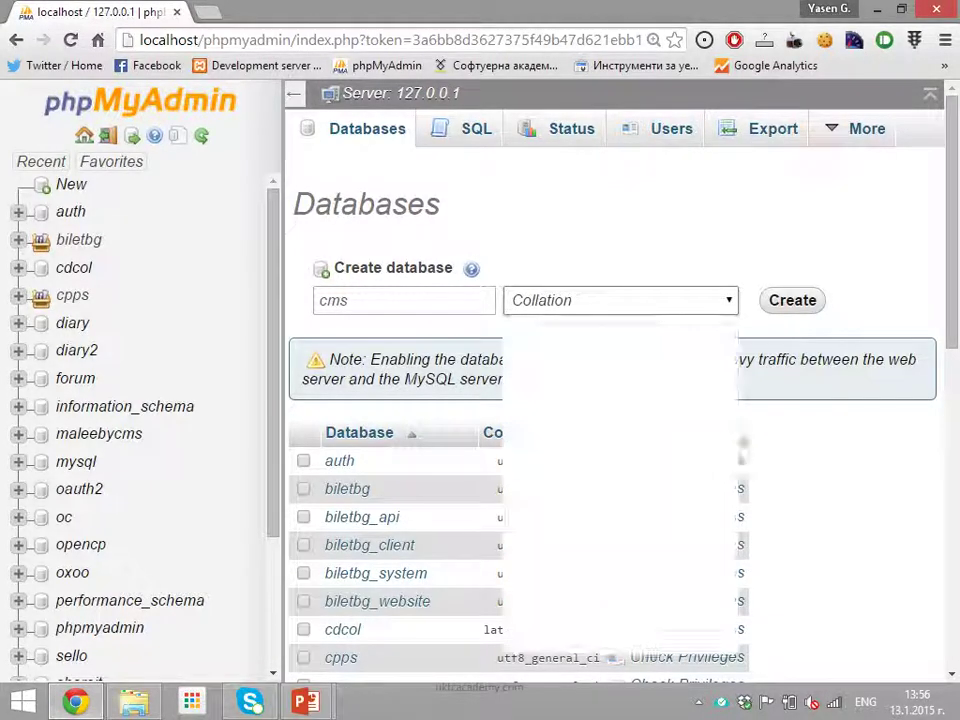
pyautogui.write('utf8_general_ci')
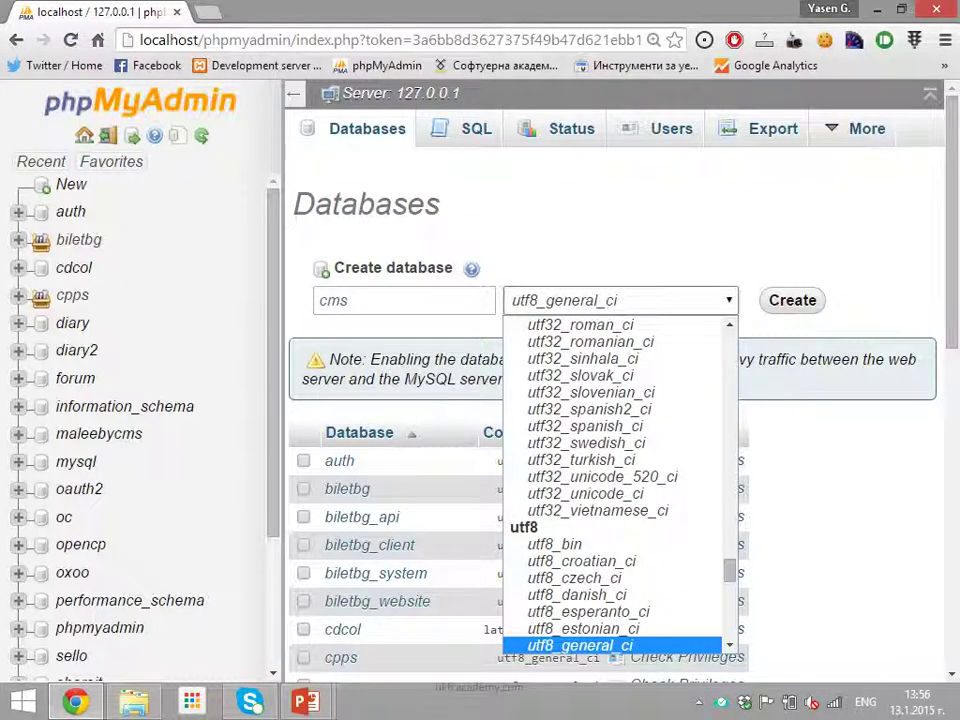
pyautogui.press('Return')
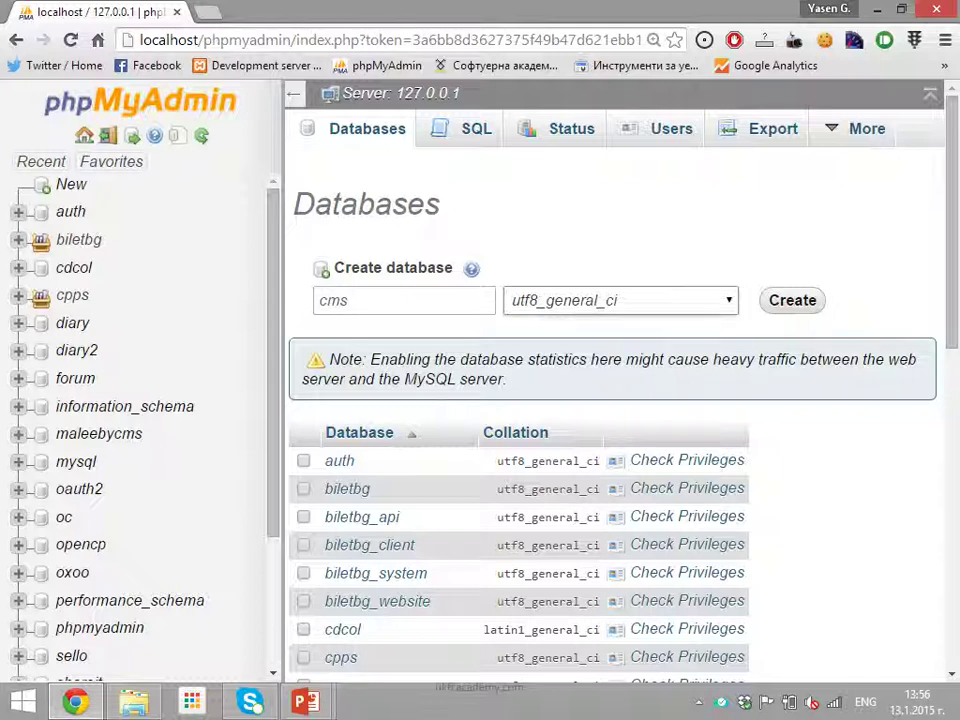
pyautogui.hotkey('alt', 'Down')
pyautogui.press('Return')
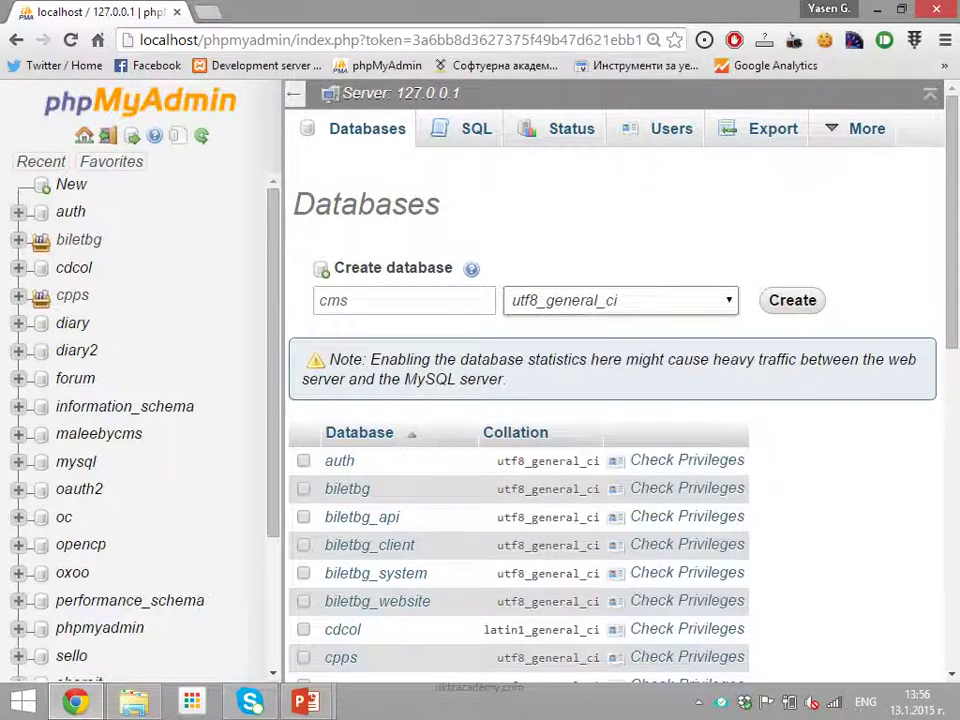
pyautogui.press('Tab')
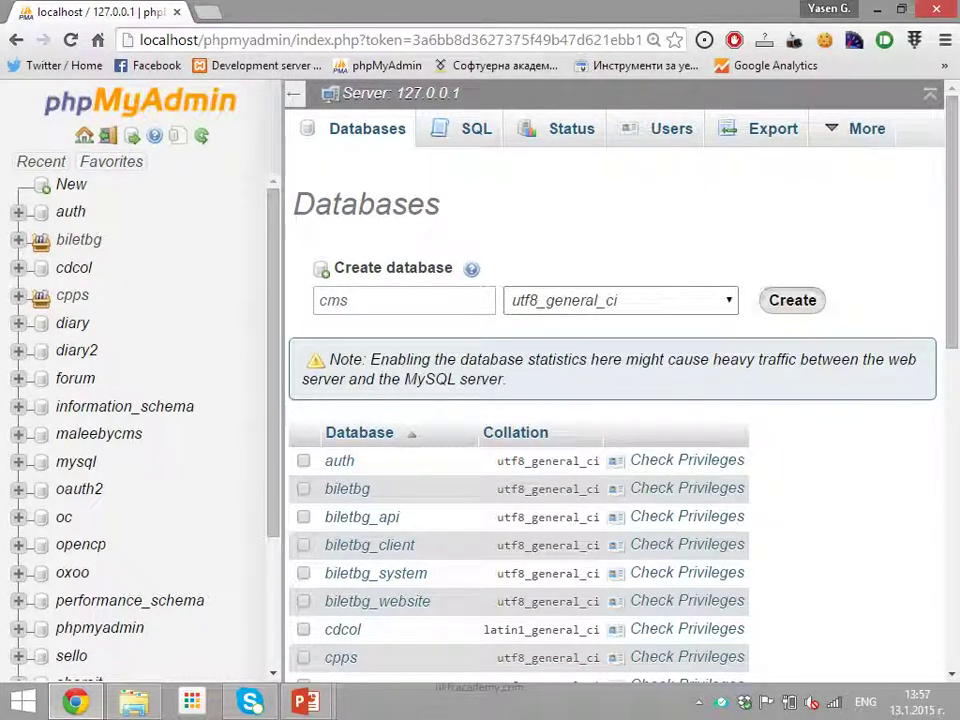
pyautogui.press('Return')
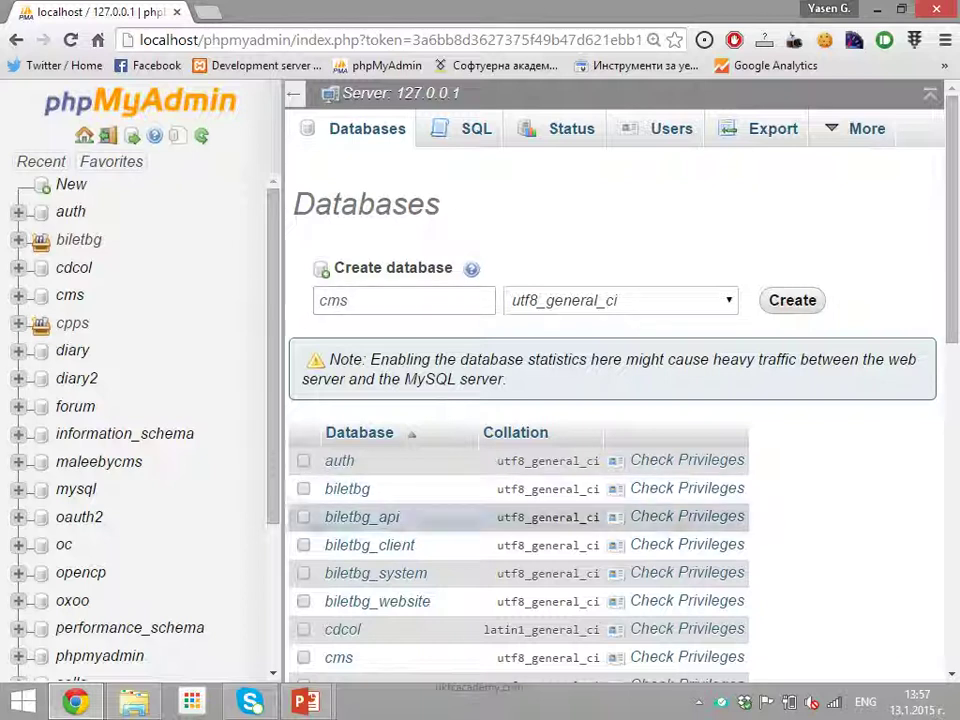
# Scroll down the database list and open the cms database
pyautogui.scroll(-1, 400, 600)
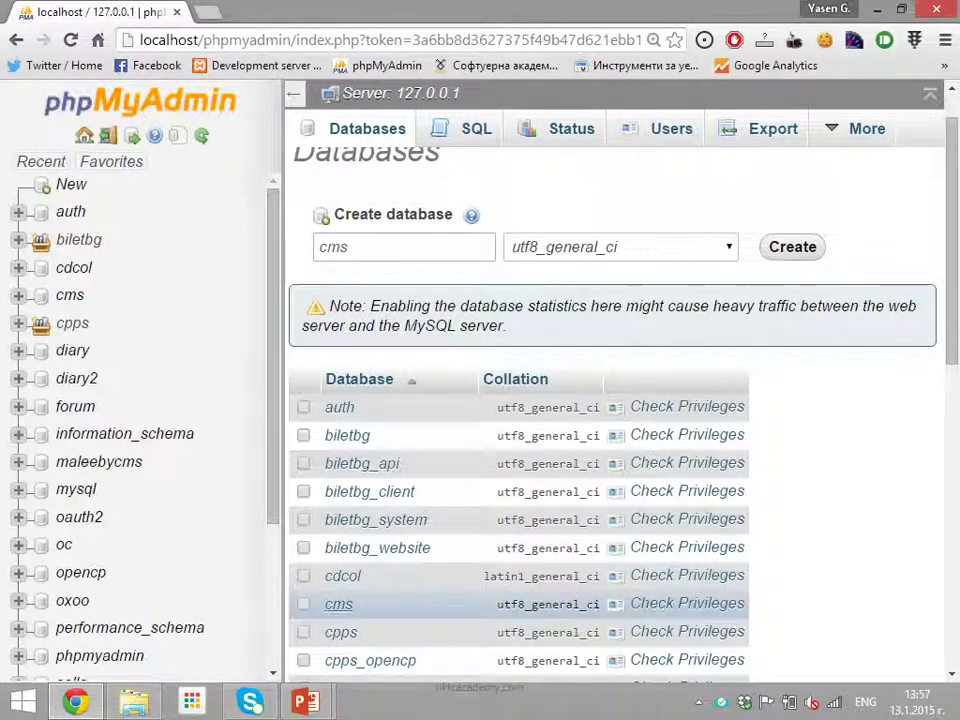
pyautogui.doubleClick(338, 605)
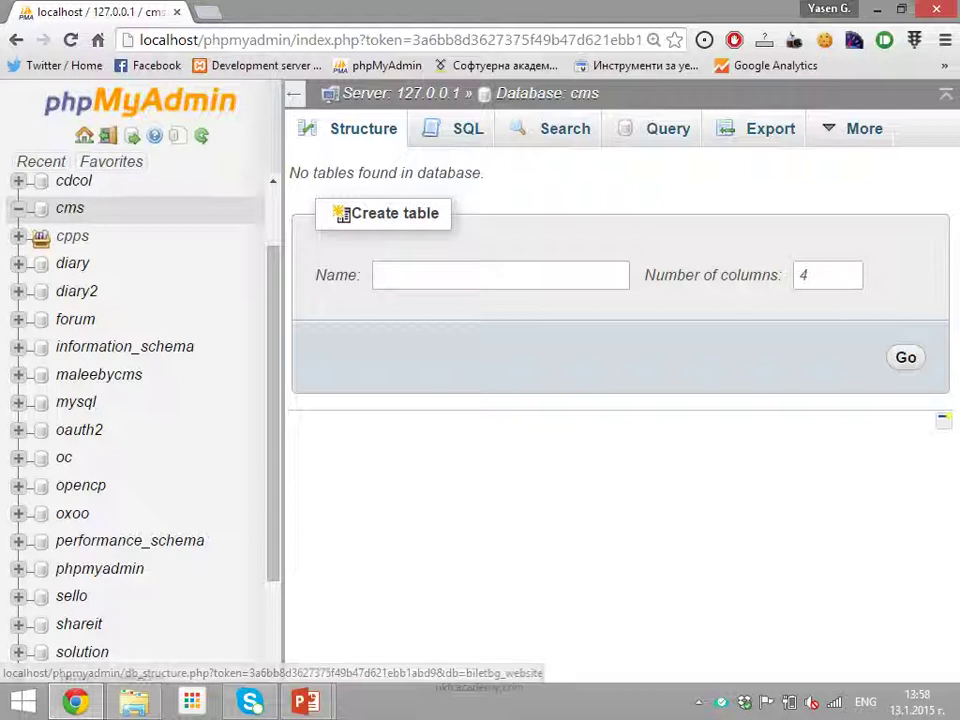
# Create a table named 'users' with the default 4 columns
pyautogui.click(500, 275)
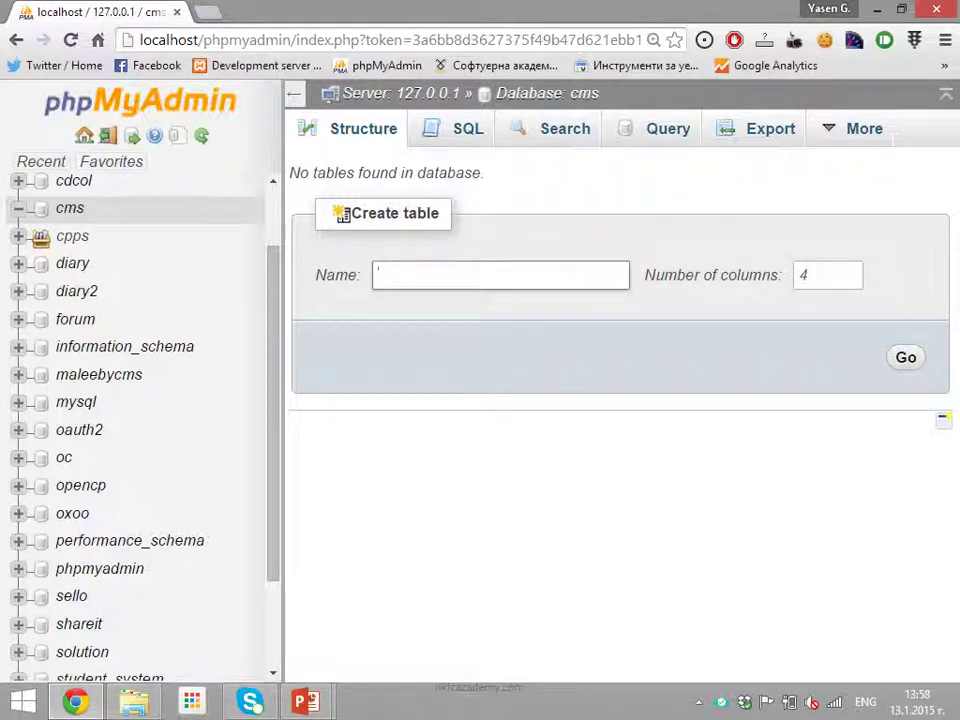
pyautogui.write('users')
pyautogui.press('Tab')
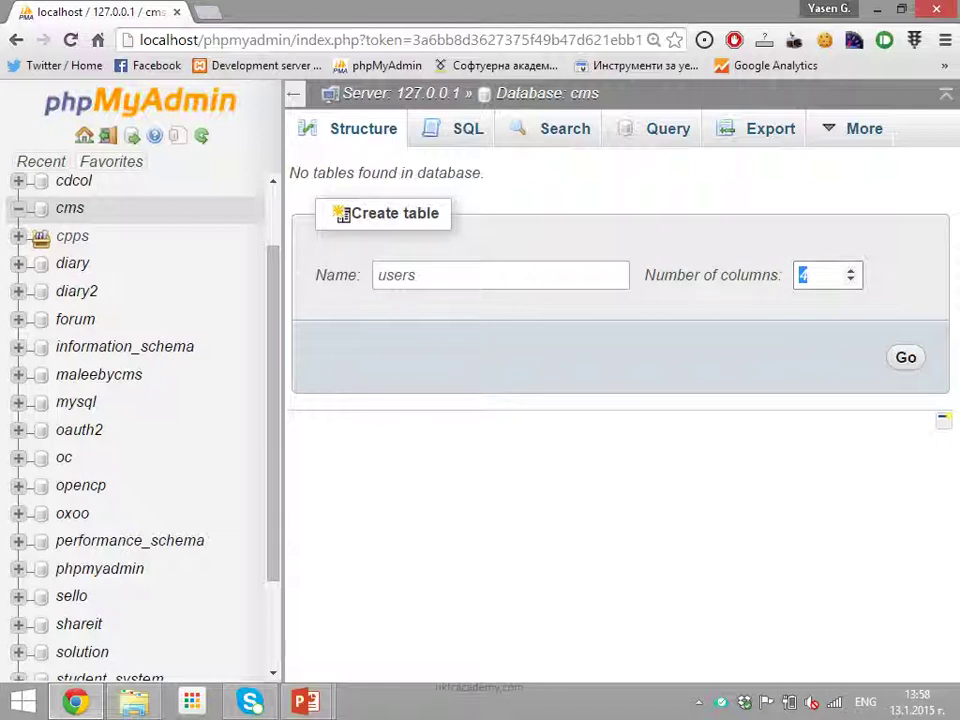
pyautogui.press('Return')
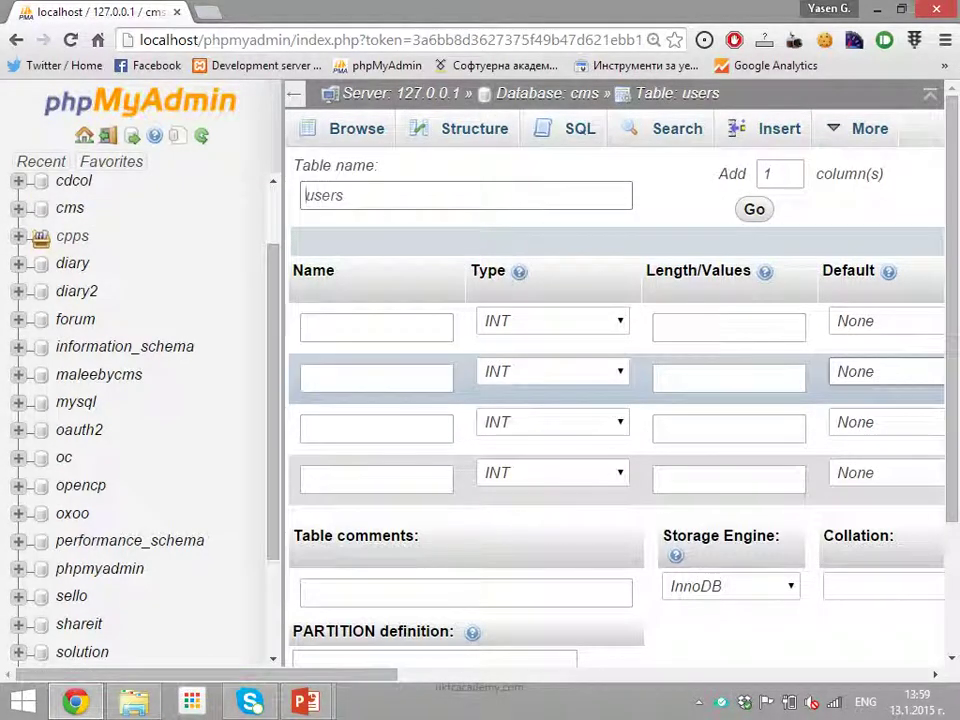
# Name the first column of the users table 'id'
pyautogui.click(344, 195)
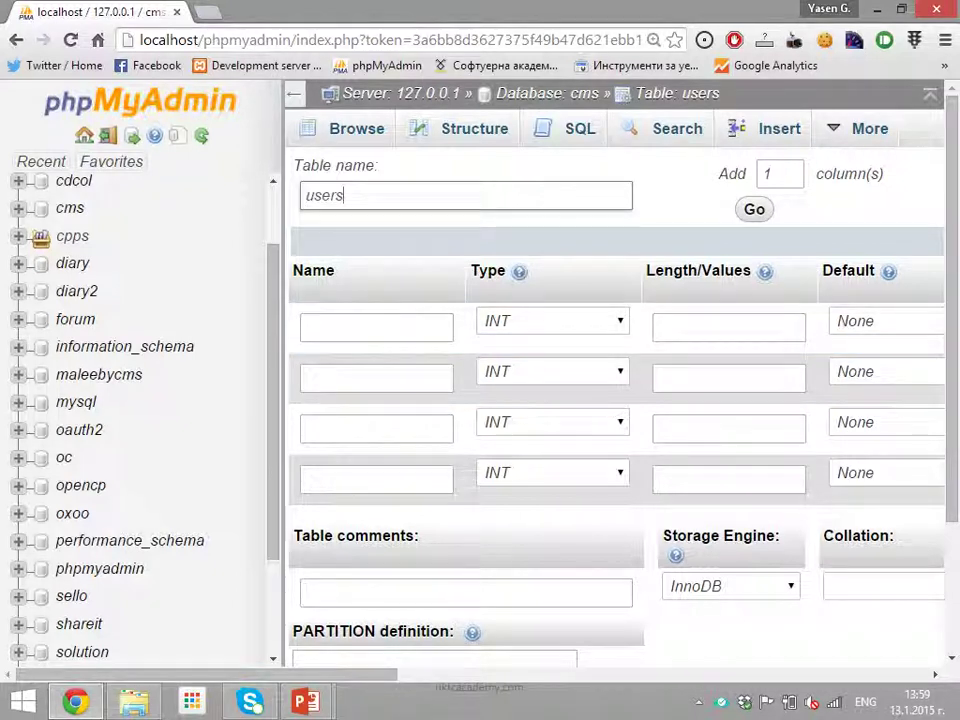
pyautogui.doubleClick(344, 195)
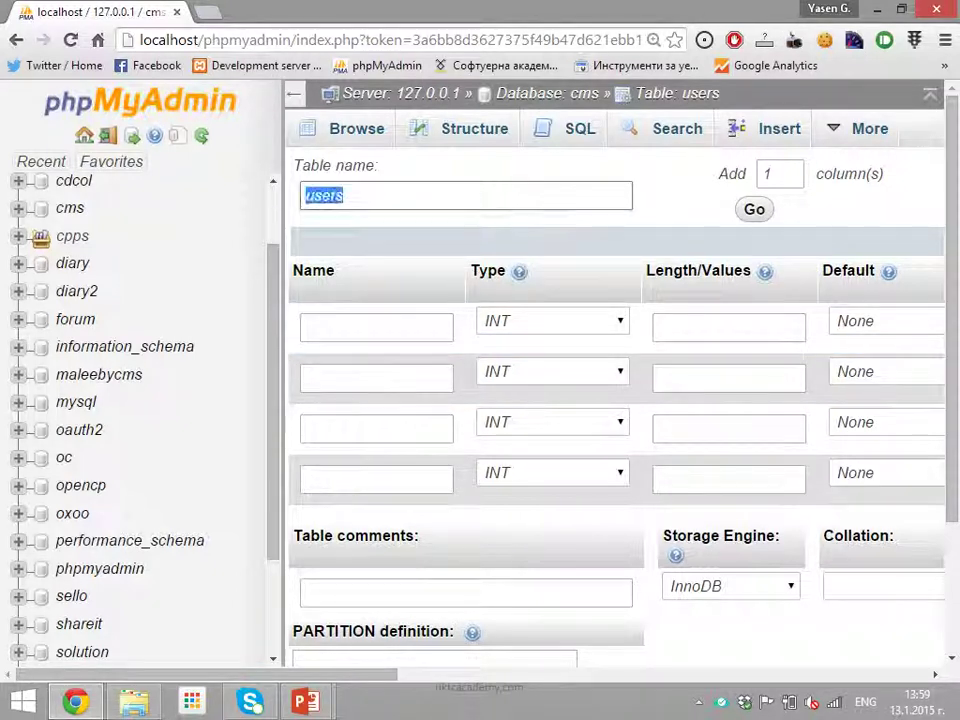
pyautogui.click(306, 326)
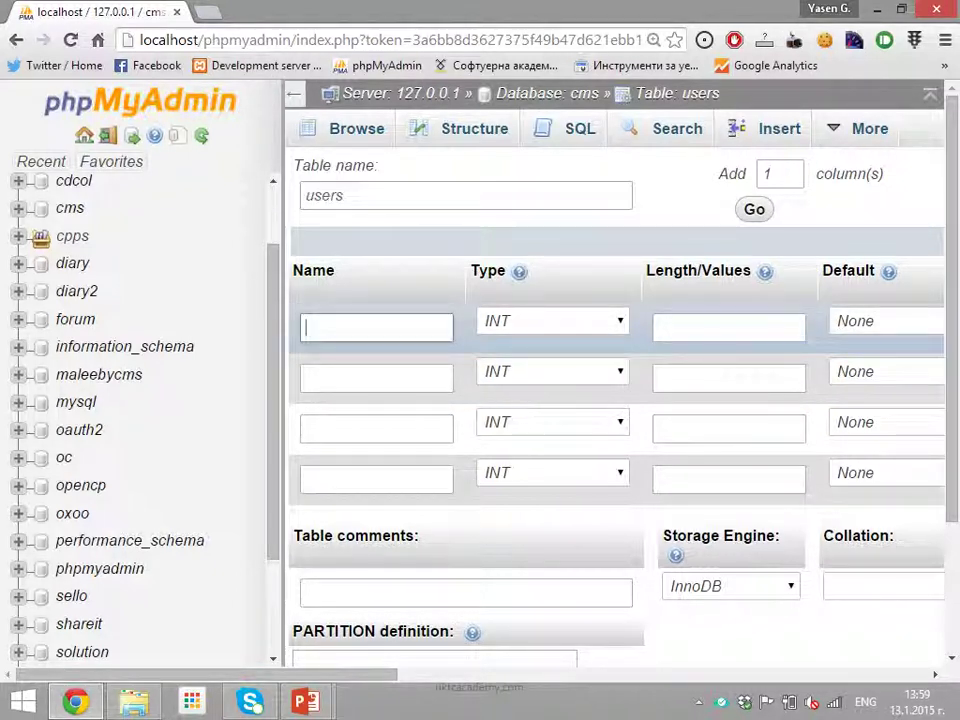
pyautogui.hotkey('ctrl', 'Down')
pyautogui.hotkey('ctrl', 'Down')
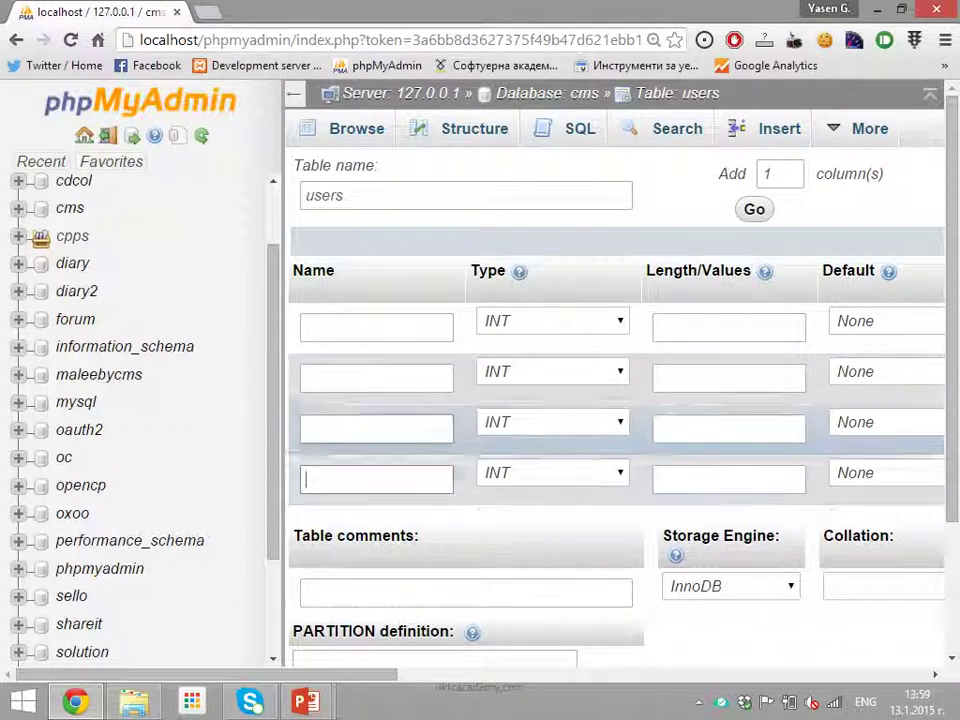
pyautogui.hotkey('ctrl', 'Up')
pyautogui.hotkey('ctrl', 'Up')
pyautogui.hotkey('ctrl', 'Up')
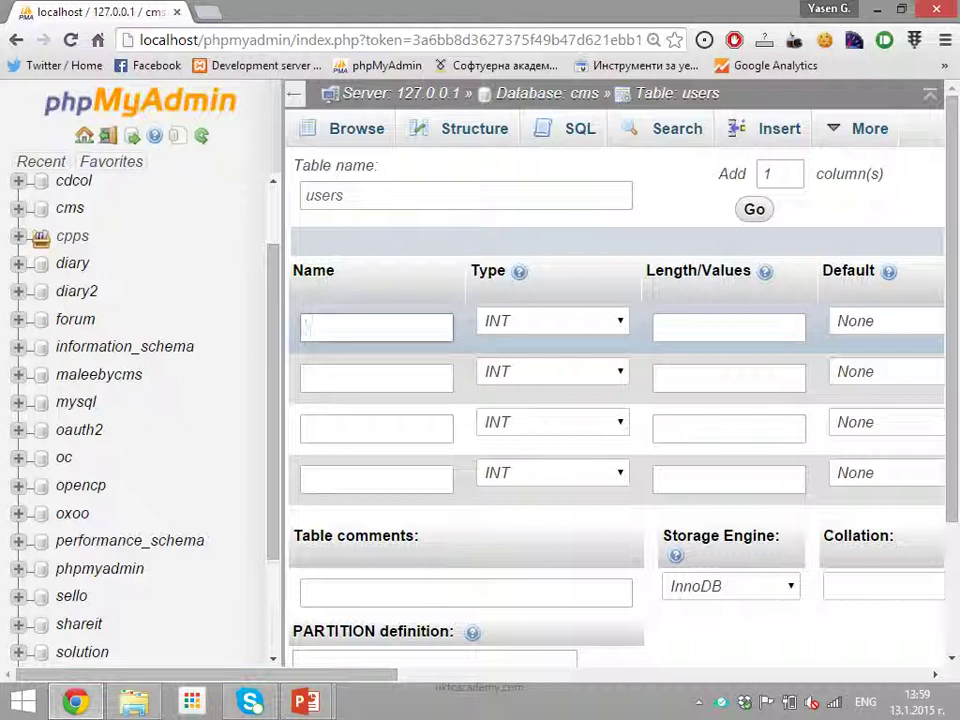
pyautogui.write('id')
# Keep the id column's type as INT and leave its length empty
pyautogui.click(553, 321)
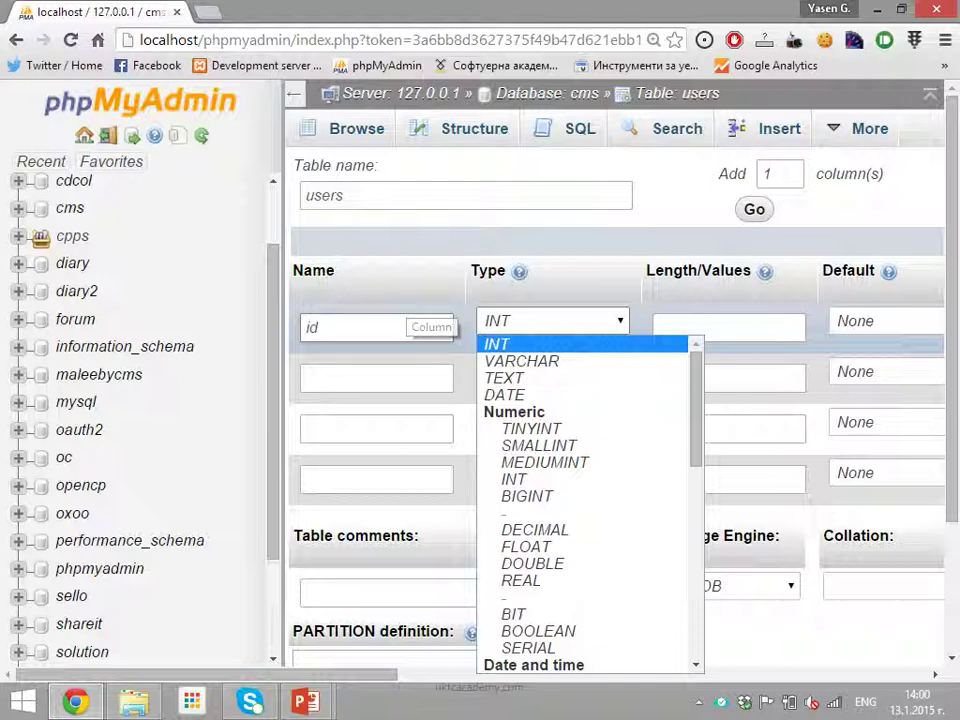
pyautogui.press('Return')
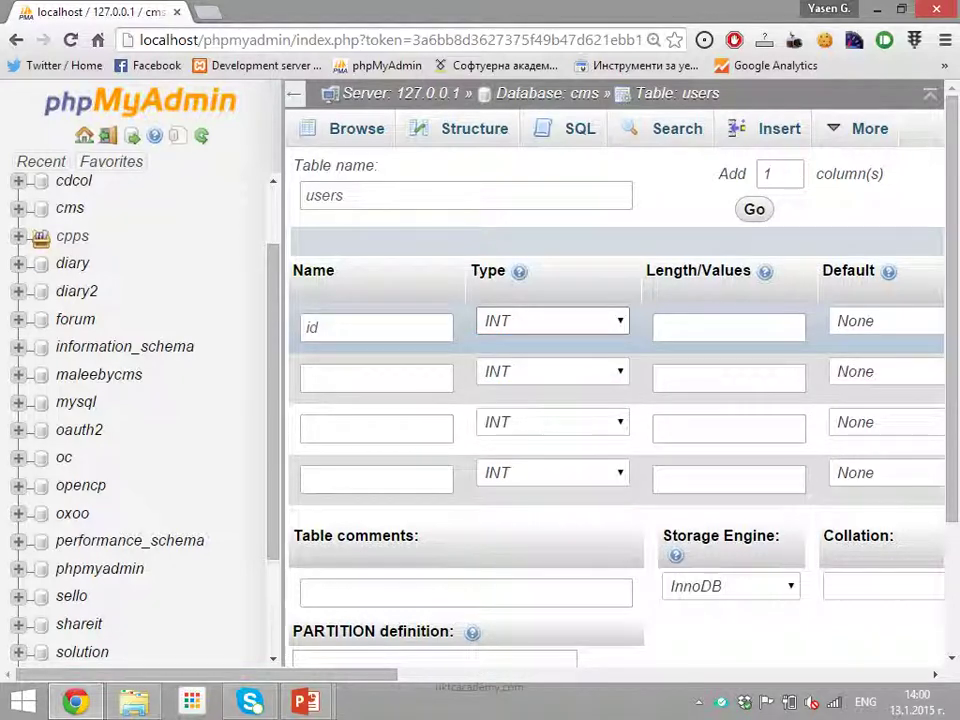
pyautogui.press('Tab')
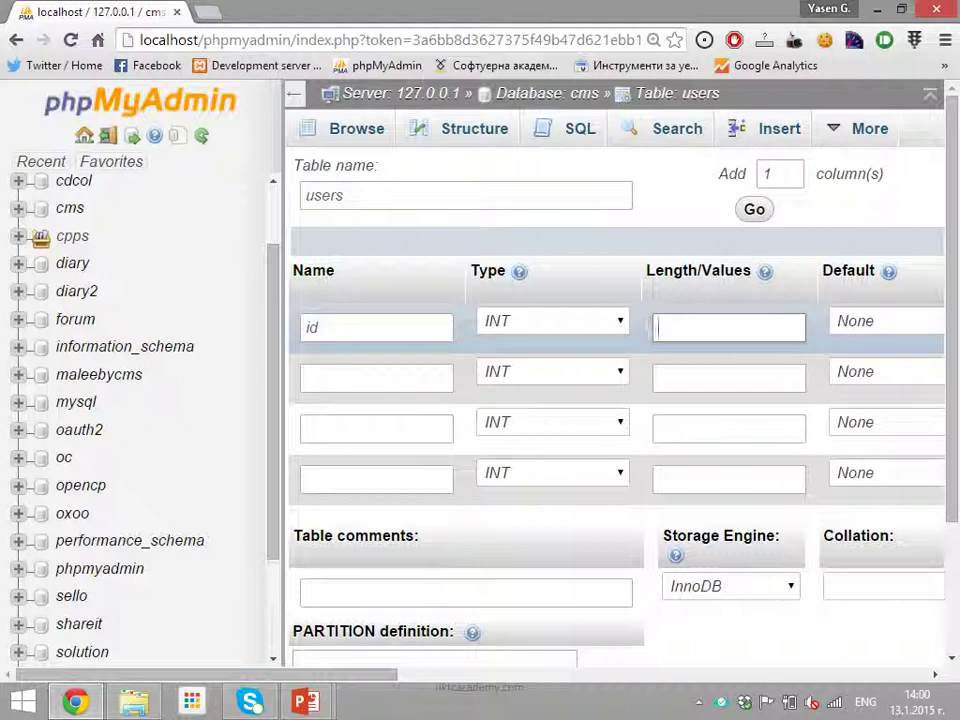
pyautogui.write('11')
pyautogui.press('BackSpace')
pyautogui.press('BackSpace')
pyautogui.press('Down')
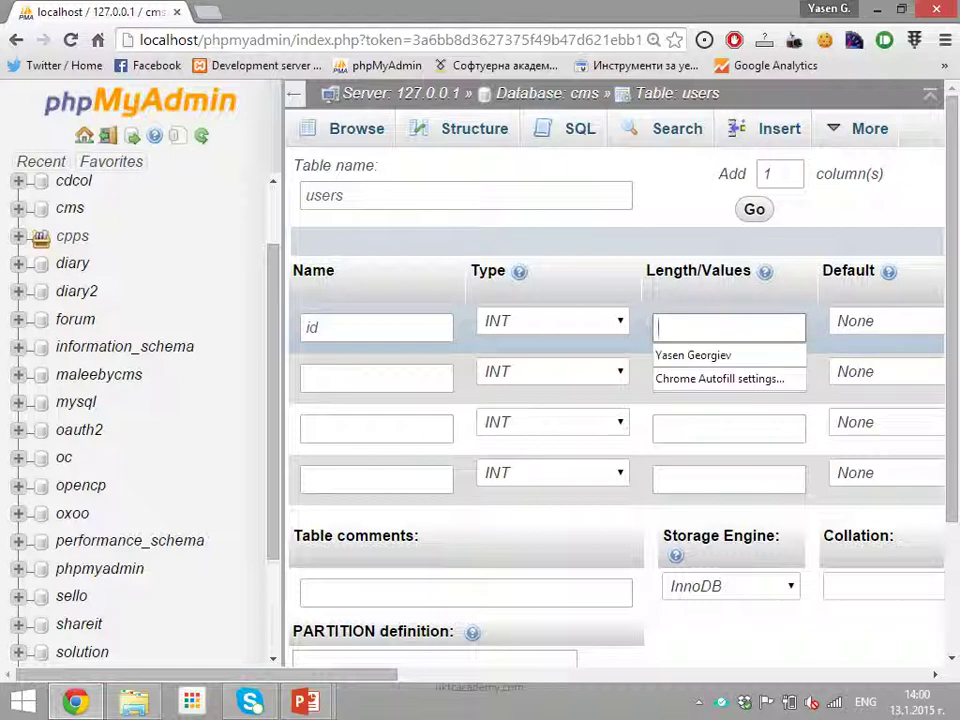
pyautogui.press('Escape')
pyautogui.hscroll(3, 620, 400)
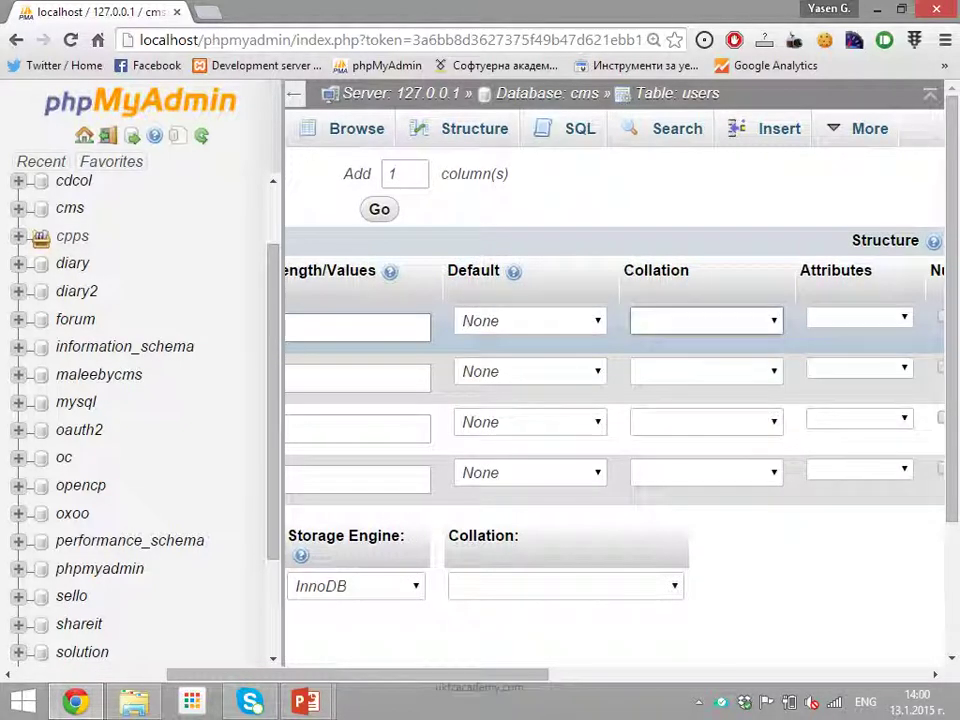
pyautogui.moveTo(513, 271)
pyautogui.doubleClick(473, 270)
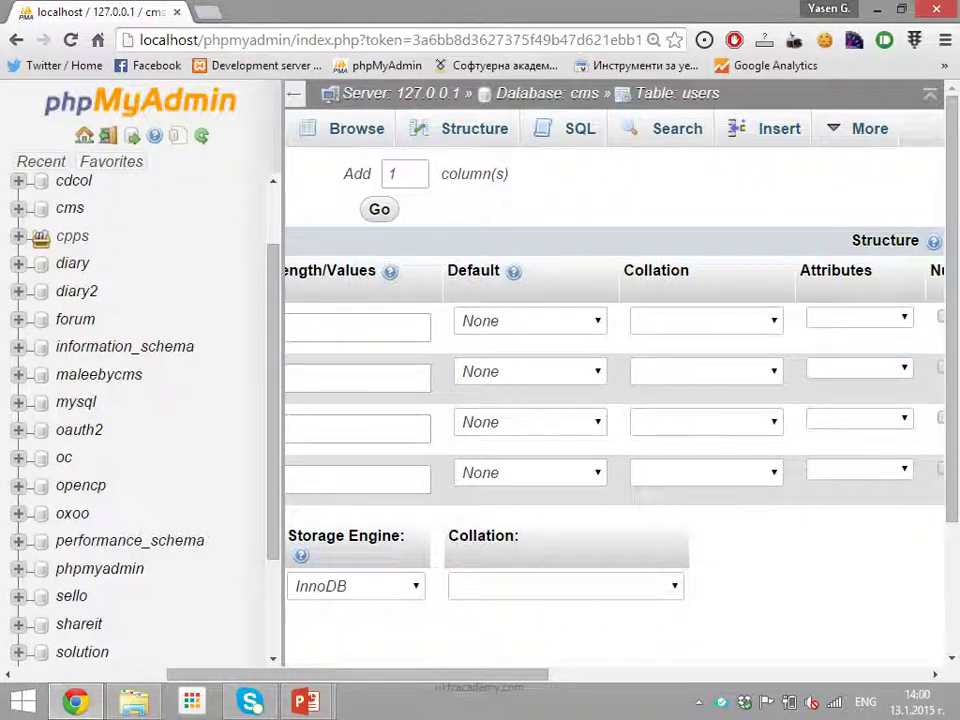
pyautogui.click(530, 320)
pyautogui.click(482, 343)
pyautogui.click(706, 320)
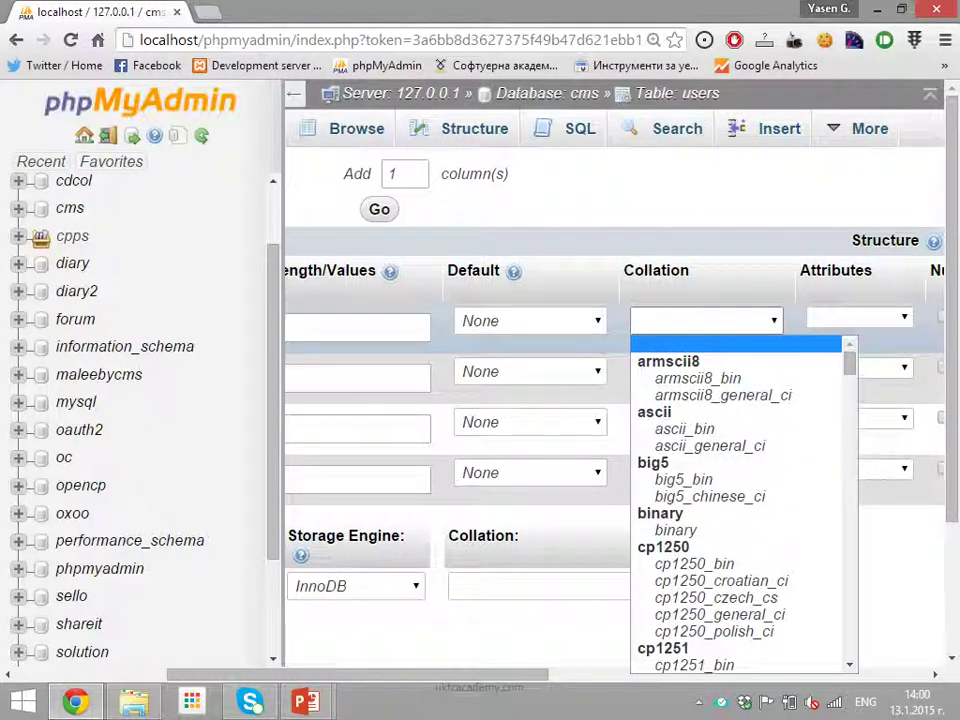
pyautogui.click(358, 327)
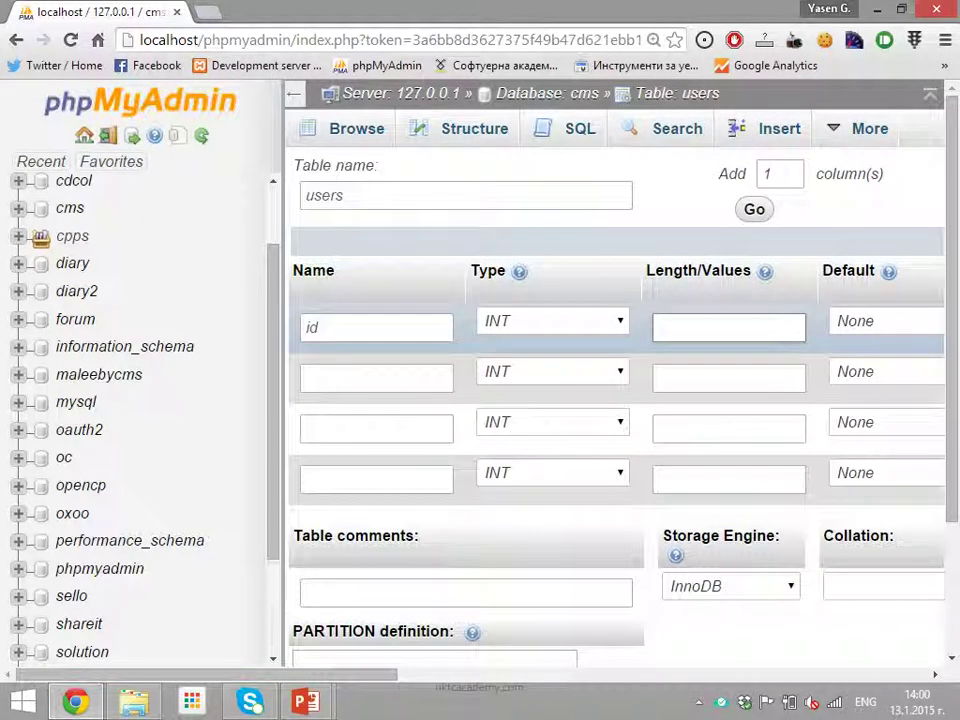
pyautogui.click(553, 320)
pyautogui.click(495, 343)
pyautogui.hscroll(5, 620, 400)
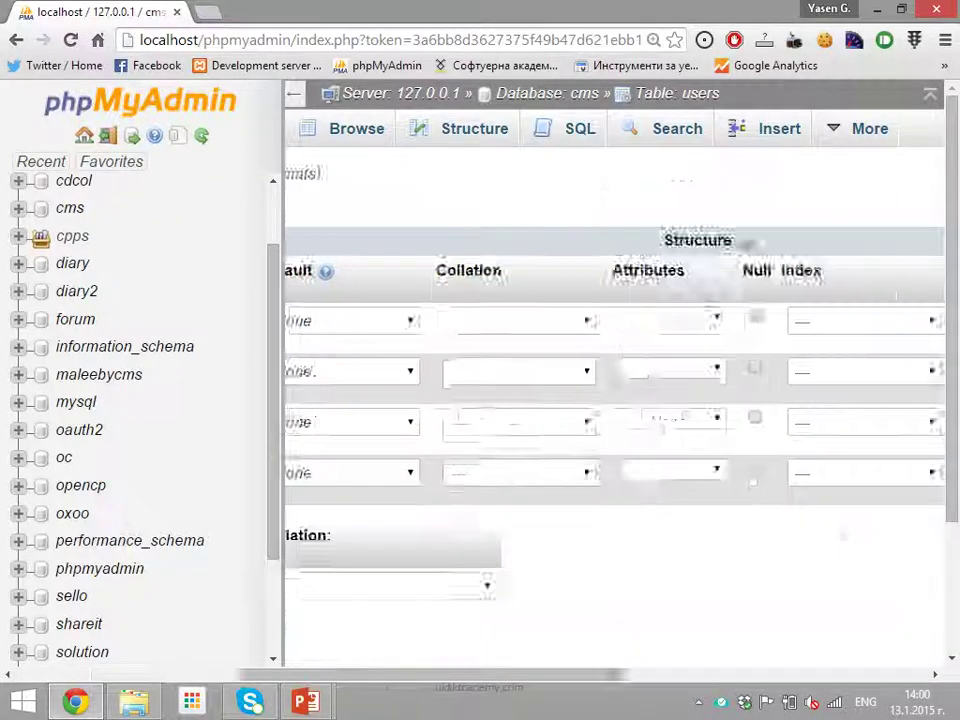
pyautogui.hscroll(3, 620, 400)
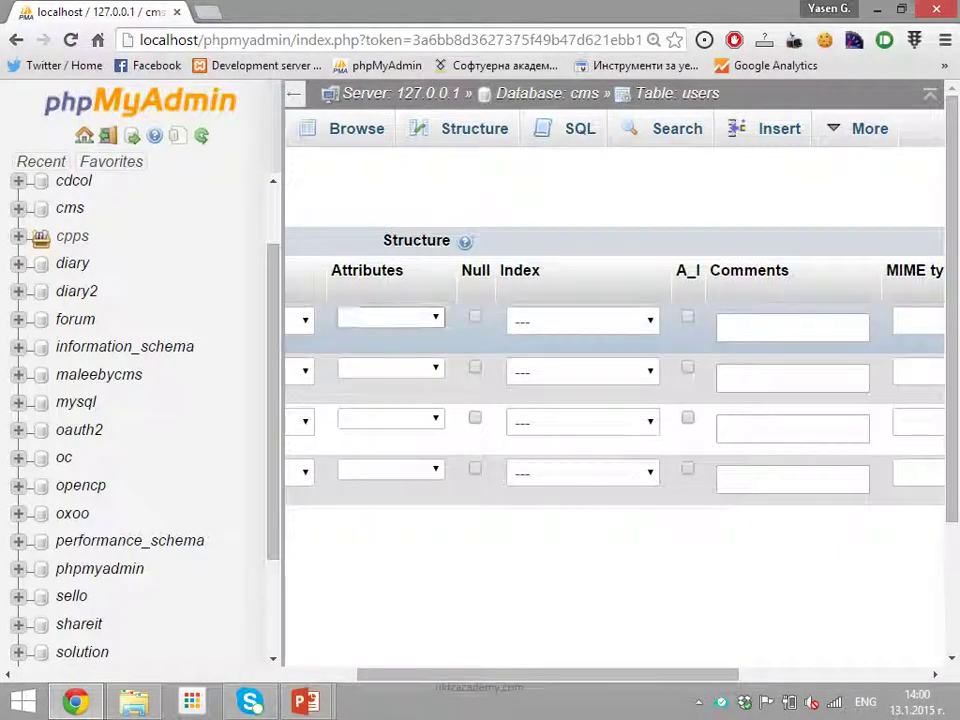
pyautogui.hscroll(-3, 620, 400)
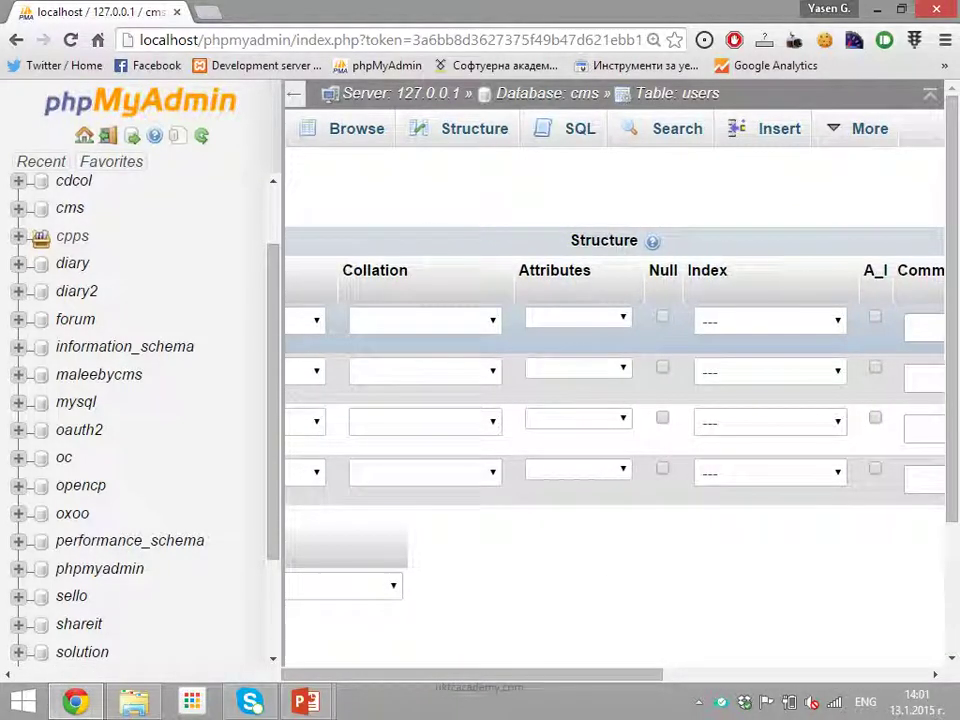
pyautogui.click(578, 317)
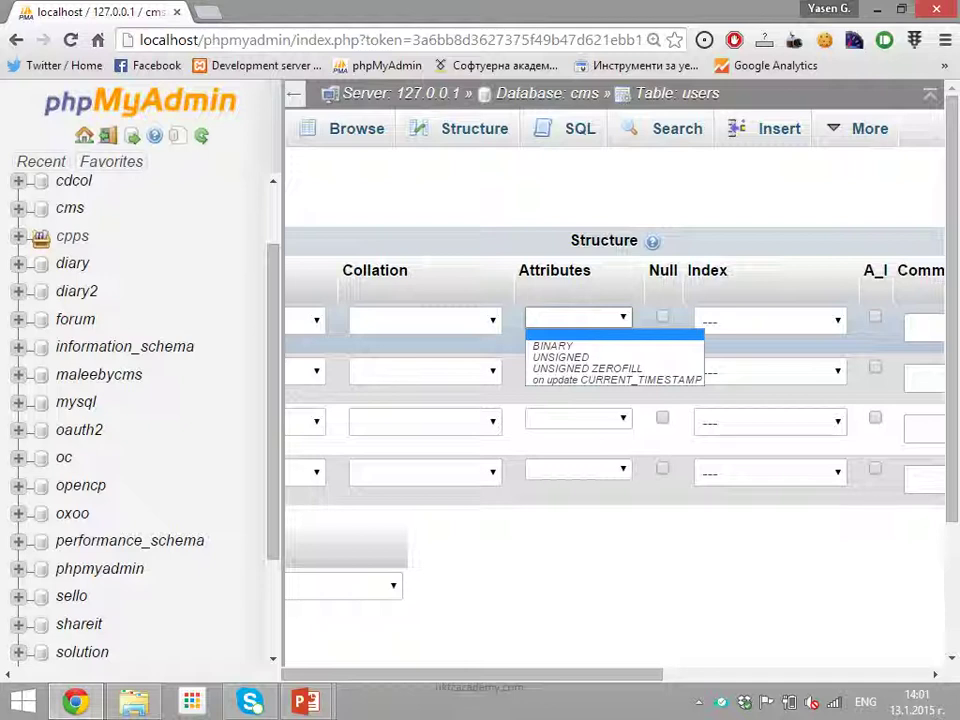
pyautogui.press('Escape')
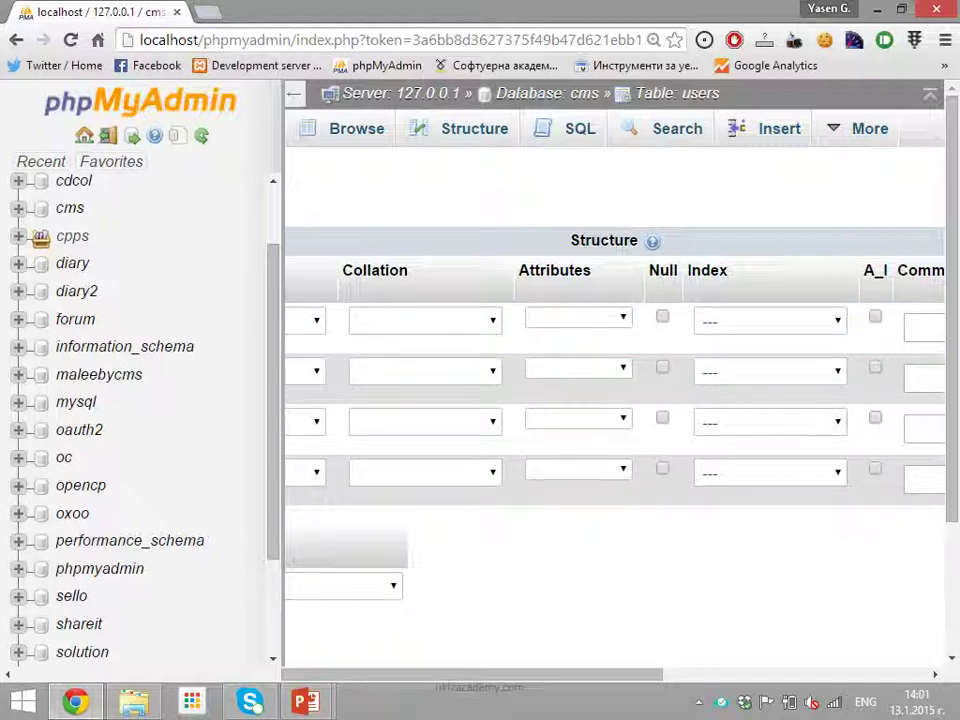
pyautogui.hotkey('alt', 'Down')
pyautogui.press('Down')
pyautogui.press('Down')
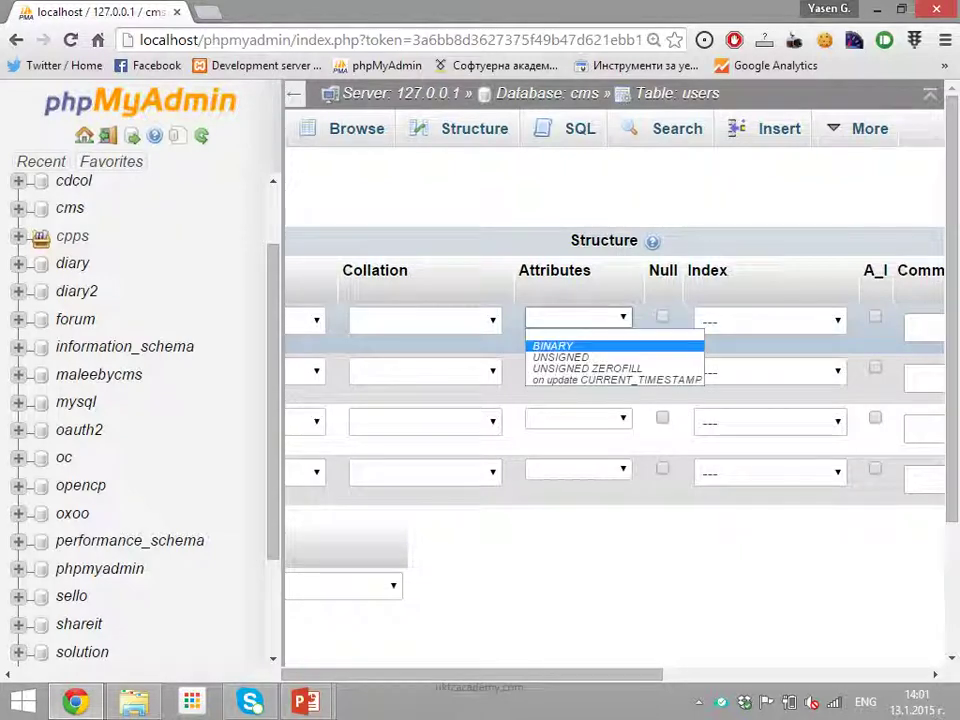
pyautogui.press('Return')
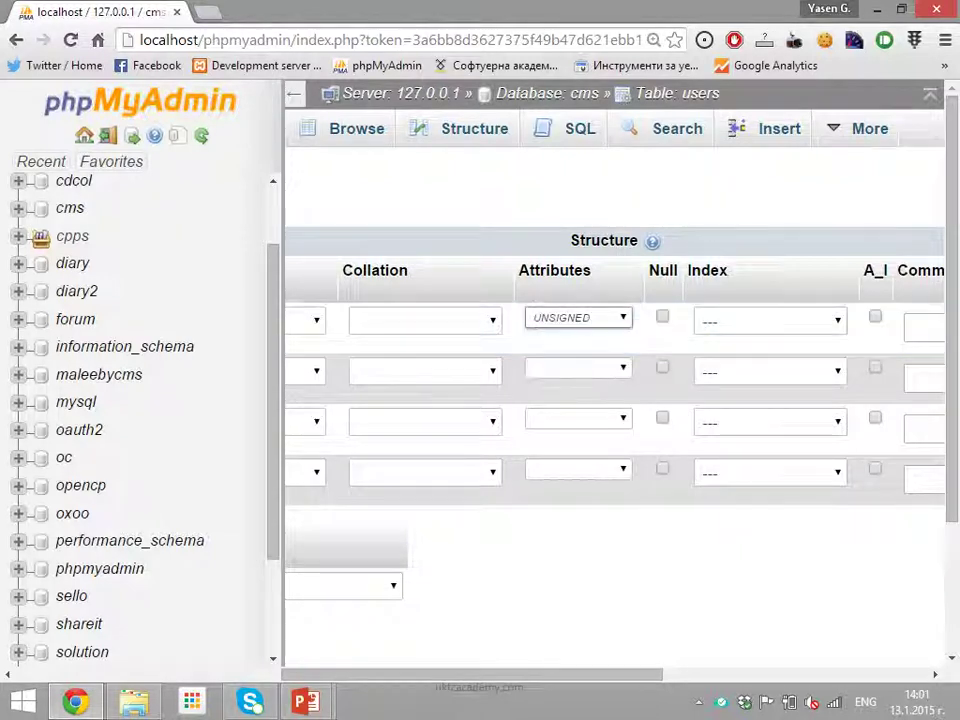
pyautogui.click(578, 368)
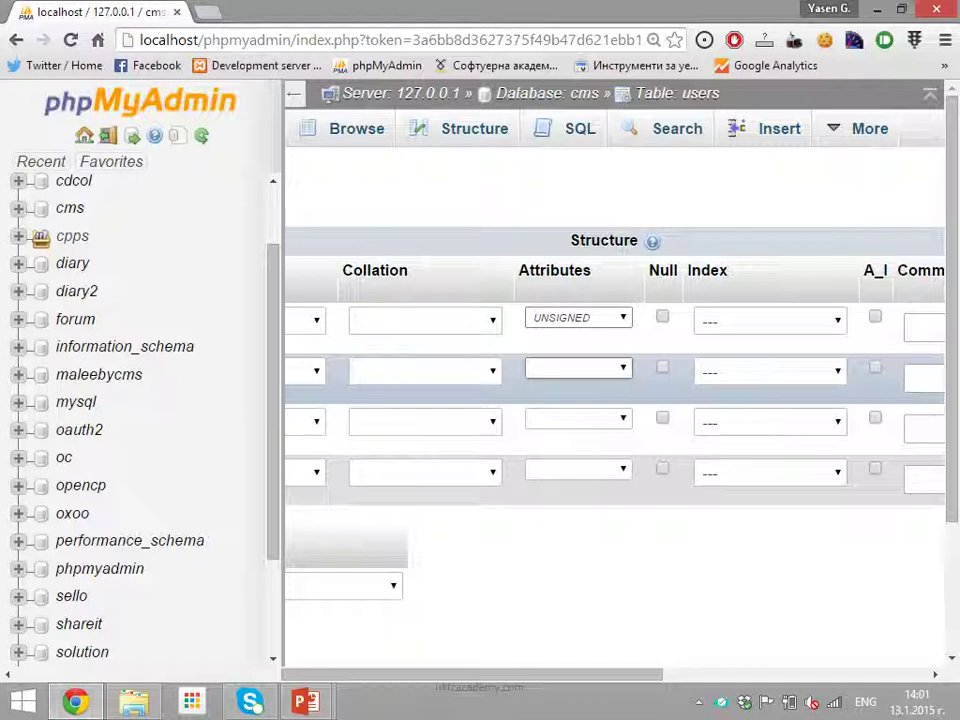
pyautogui.hscroll(-5, 615, 400)
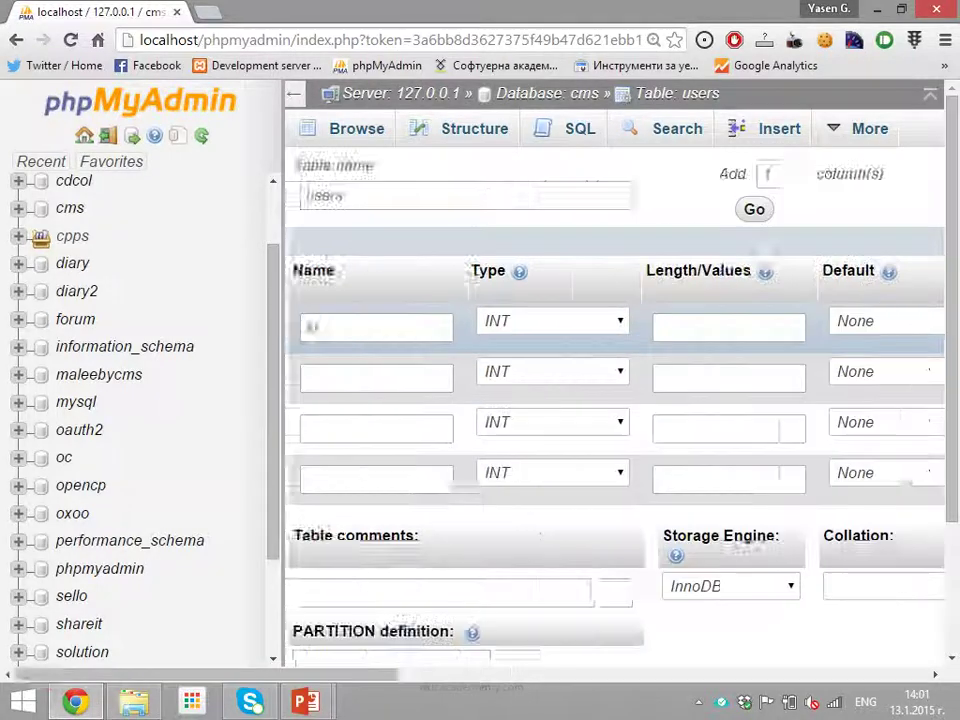
pyautogui.hscroll(6, 615, 400)
pyautogui.hscroll(4, 615, 400)
pyautogui.hscroll(-2, 615, 400)
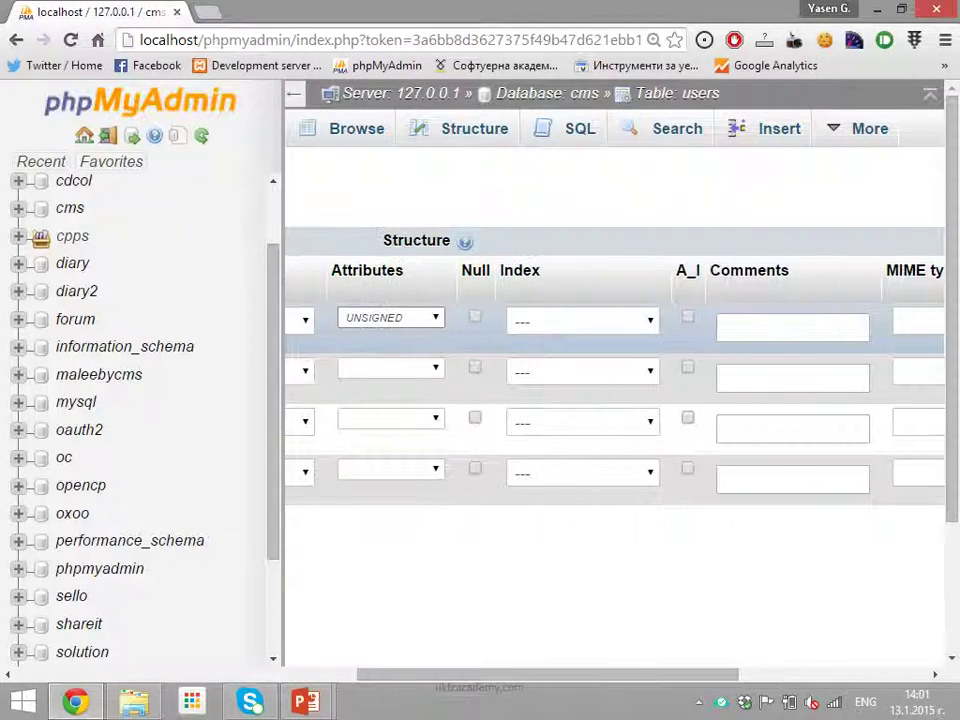
pyautogui.click(390, 317)
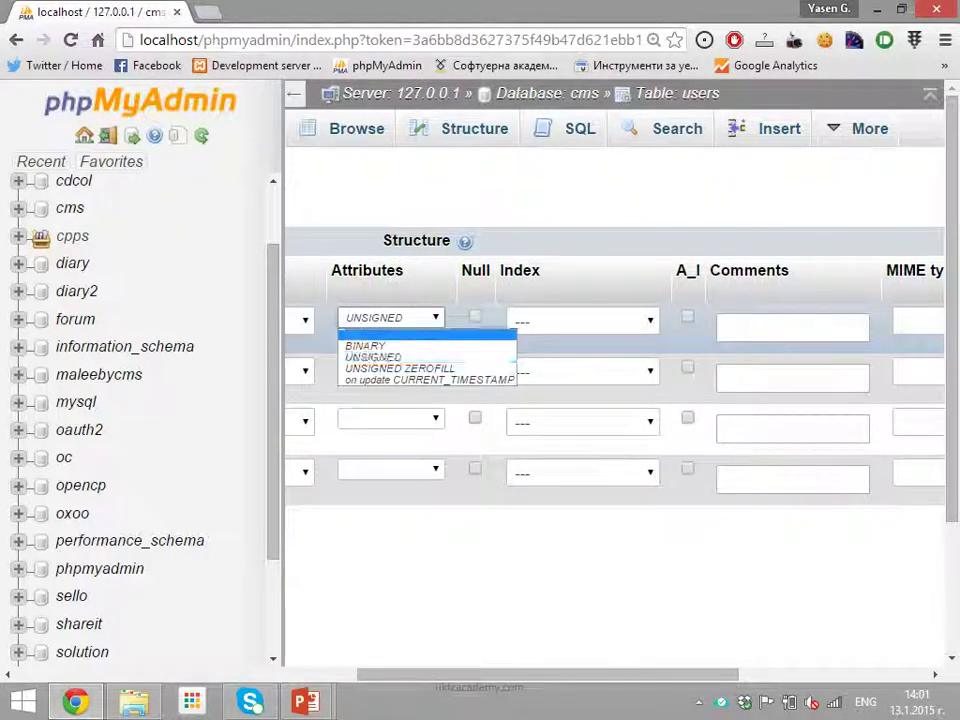
pyautogui.press('Return')
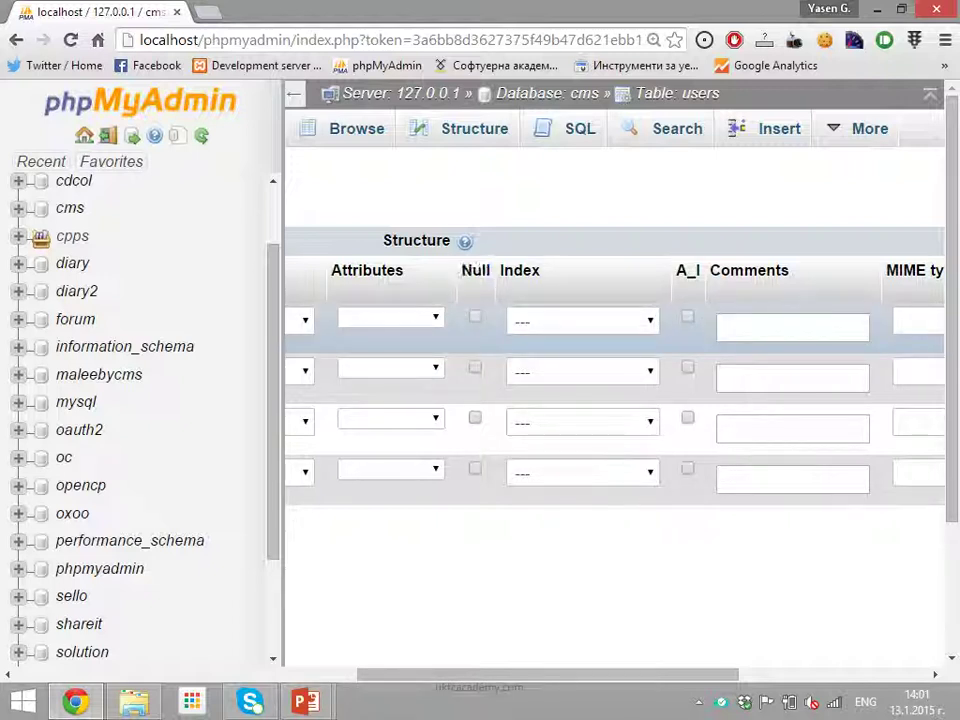
pyautogui.click(475, 316)
pyautogui.click(475, 316)
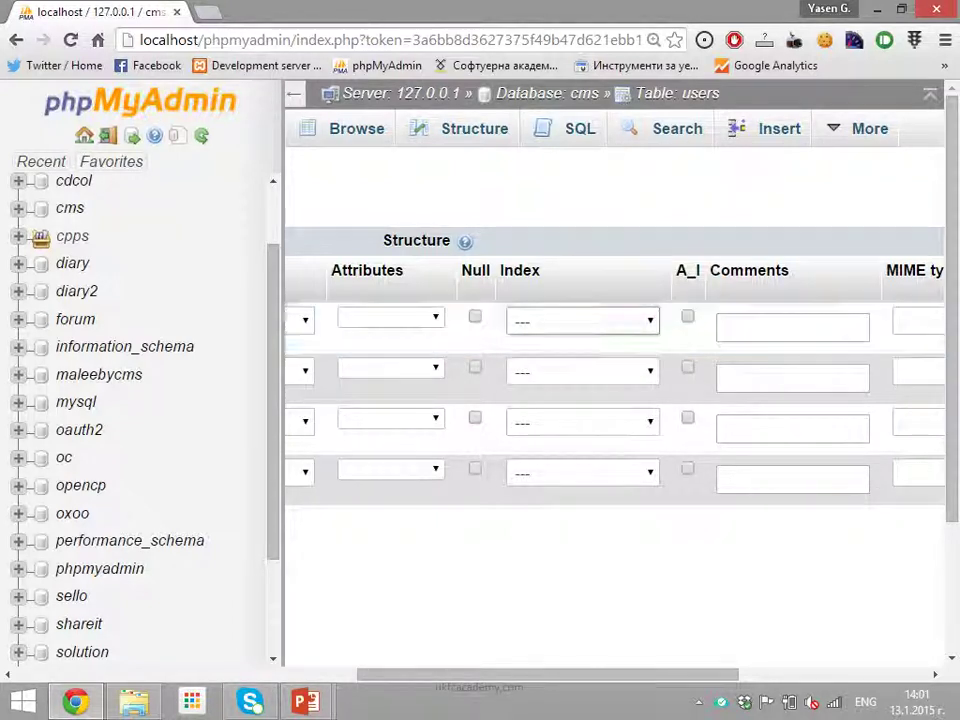
pyautogui.click(583, 321)
# Leave the id column without an index and enable its A_I auto-increment option
pyautogui.click(583, 321)
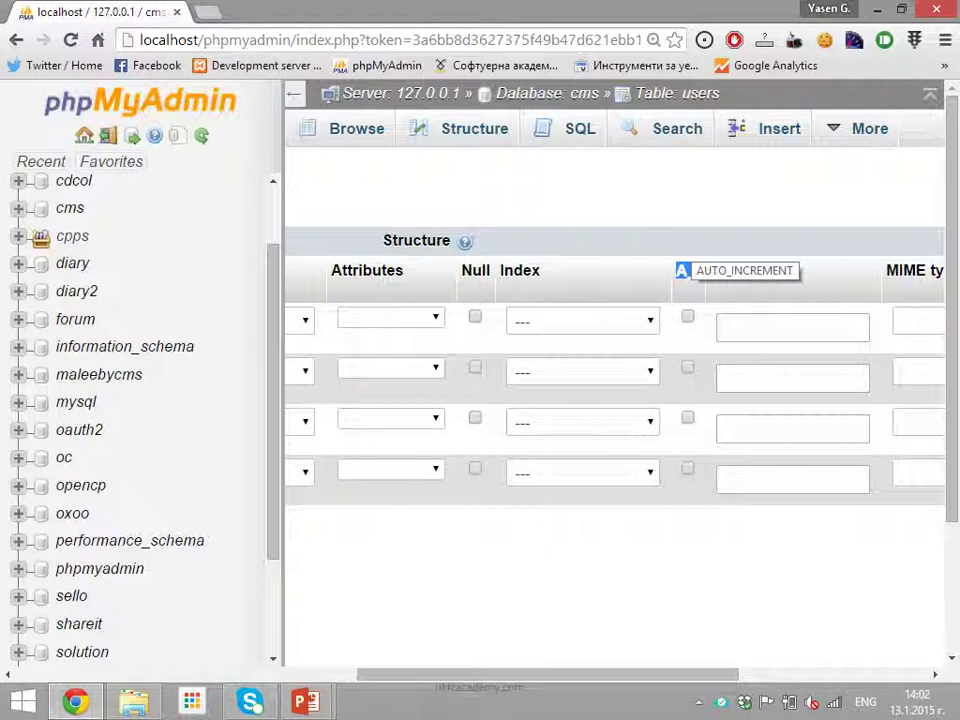
pyautogui.click(687, 316)
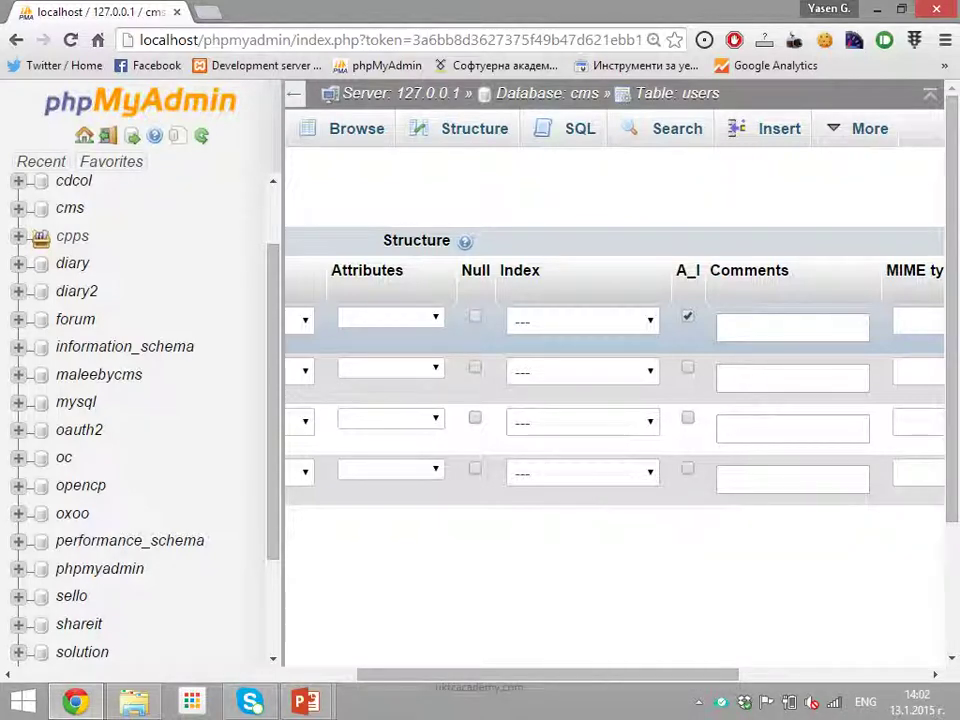
pyautogui.hscroll(-4, 615, 400)
pyautogui.hscroll(9, 615, 400)
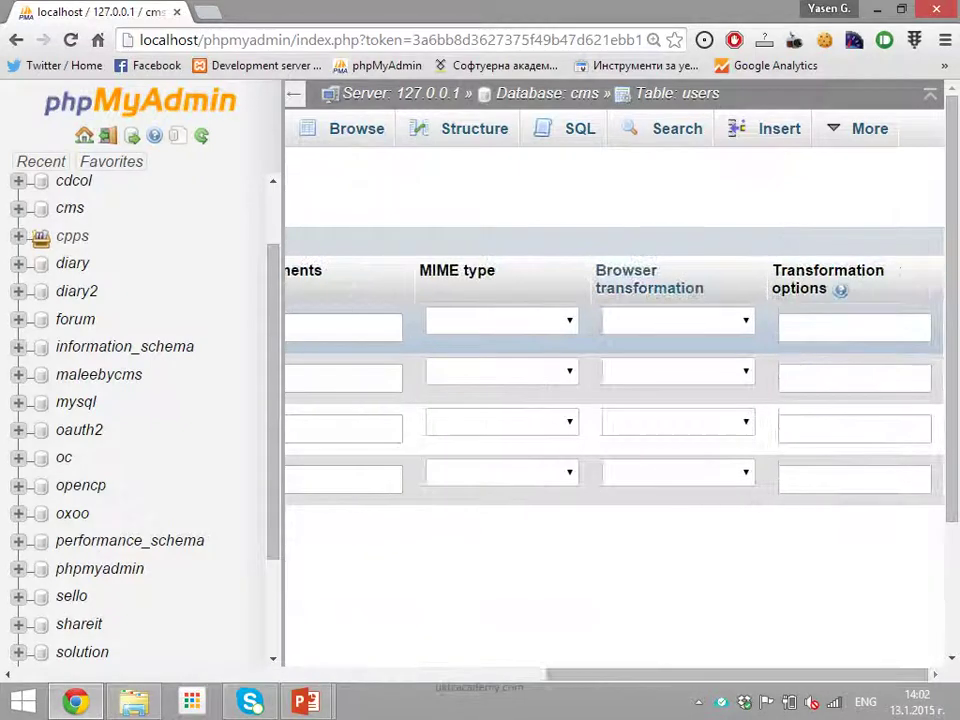
pyautogui.hscroll(-9, 615, 400)
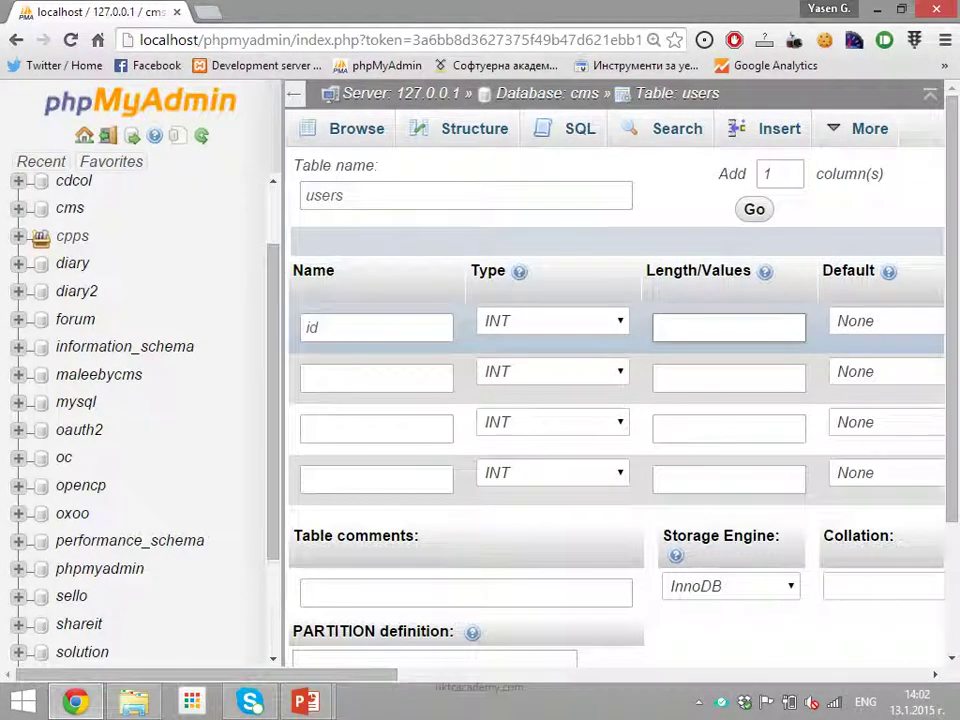
# Name the second column 'username', type VARCHAR, with length 256
pyautogui.click(376, 377)
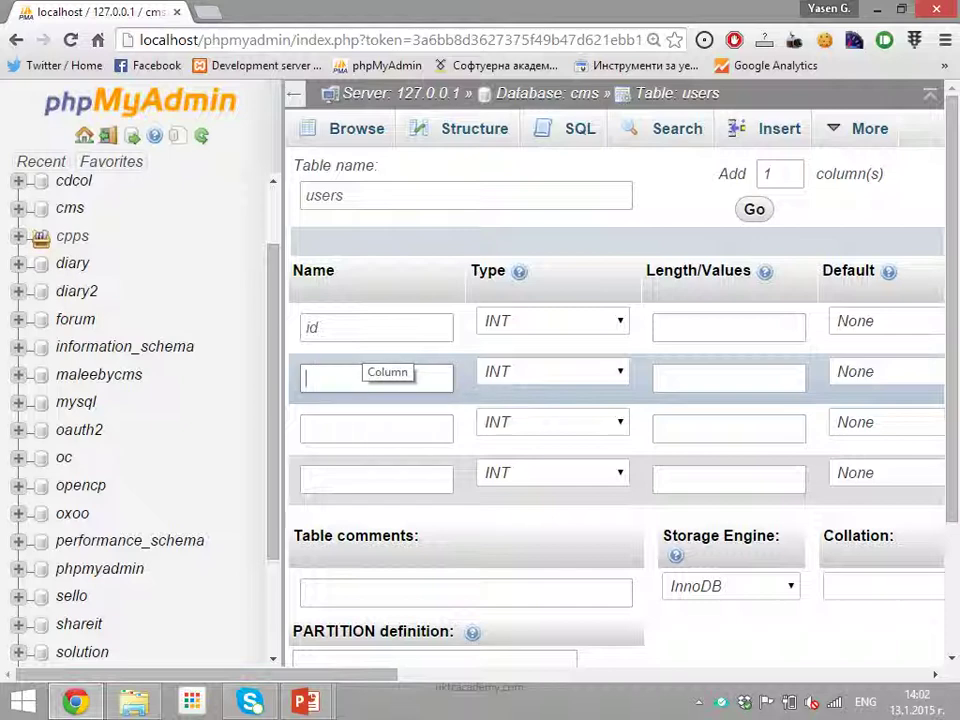
pyautogui.write('username')
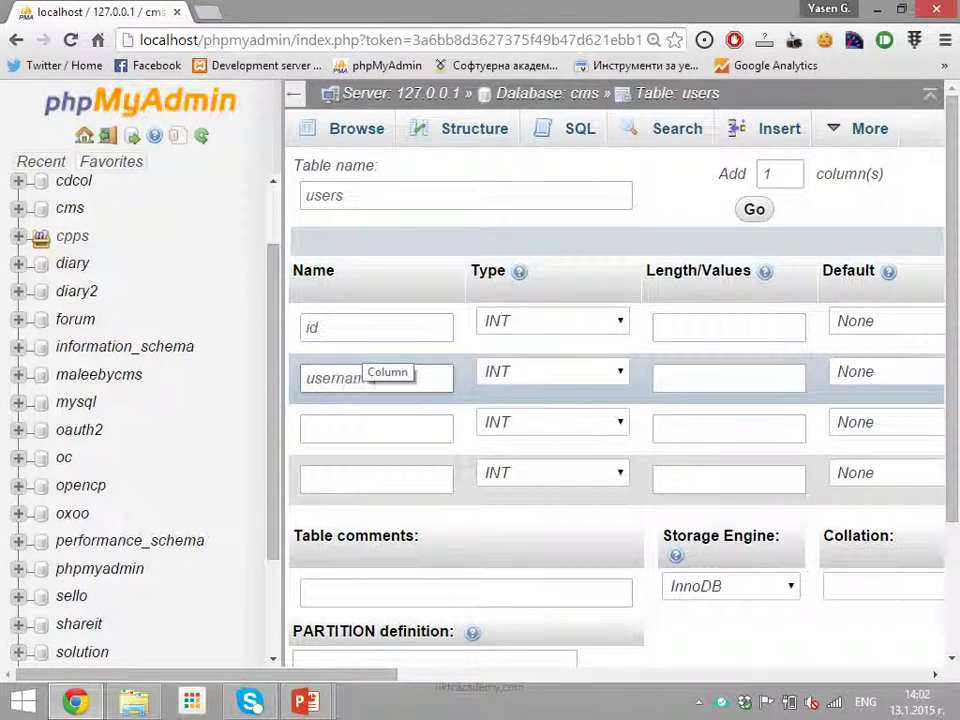
pyautogui.click(552, 371)
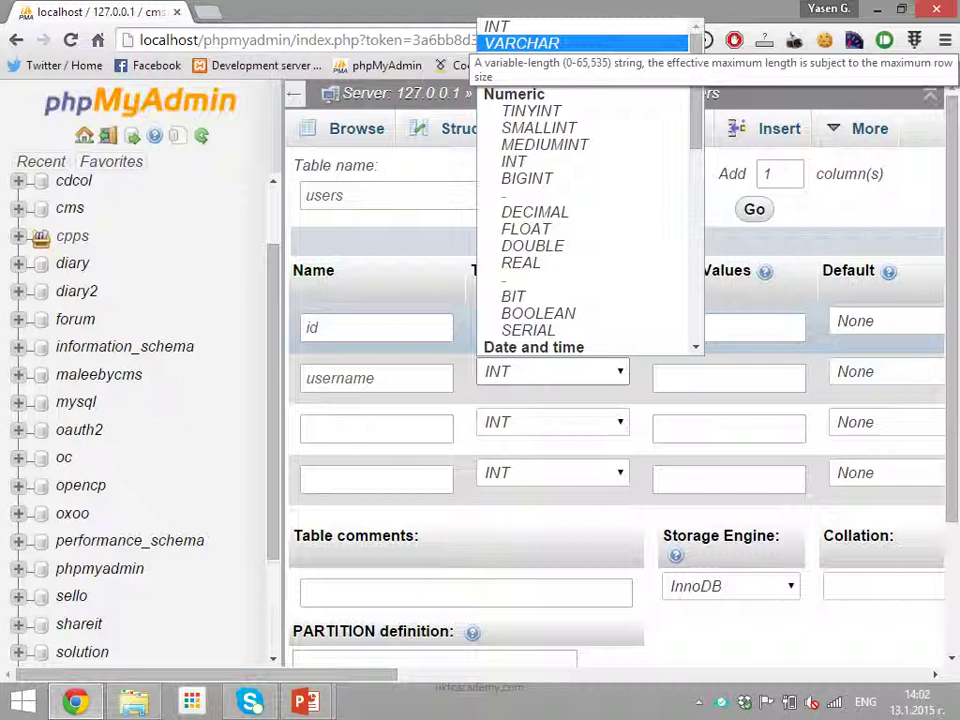
pyautogui.press('Return')
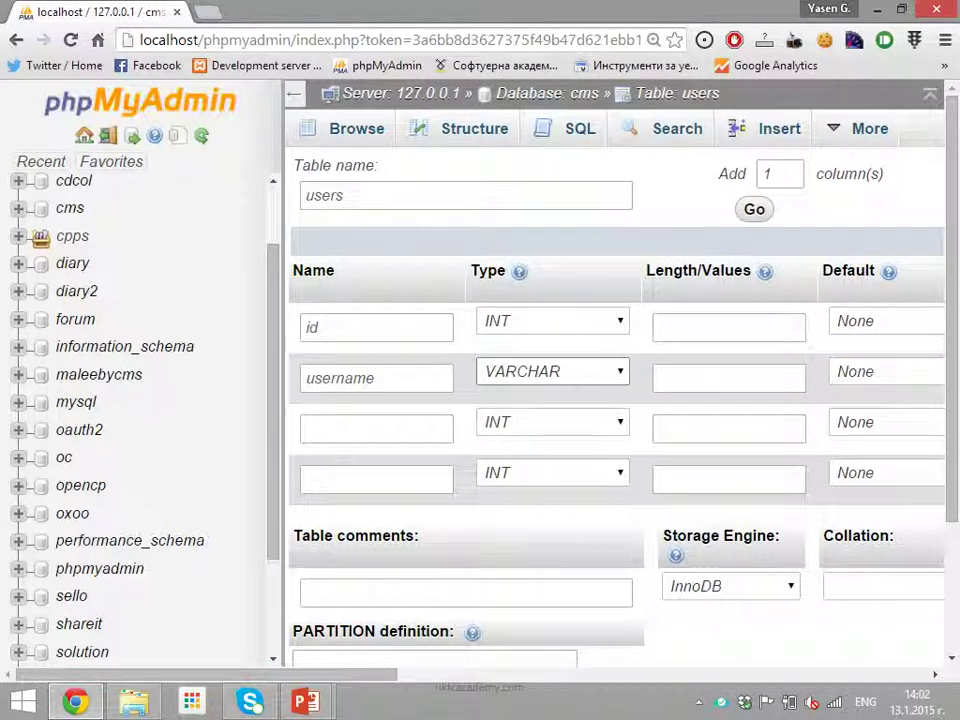
pyautogui.click(729, 377)
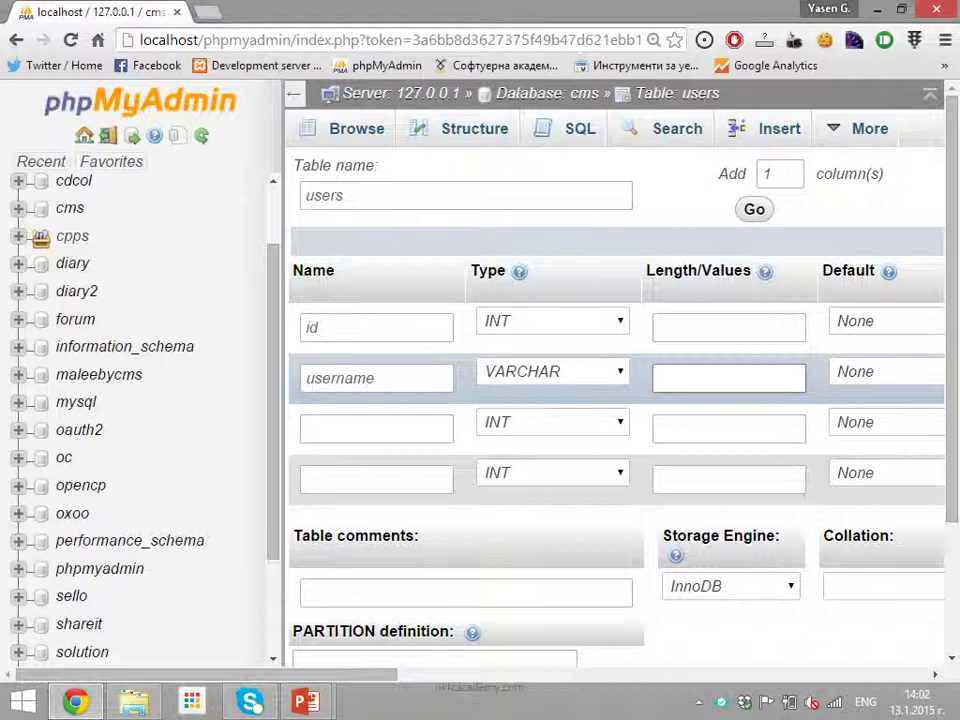
pyautogui.write('250')
pyautogui.press('BackSpace')
pyautogui.write('5')
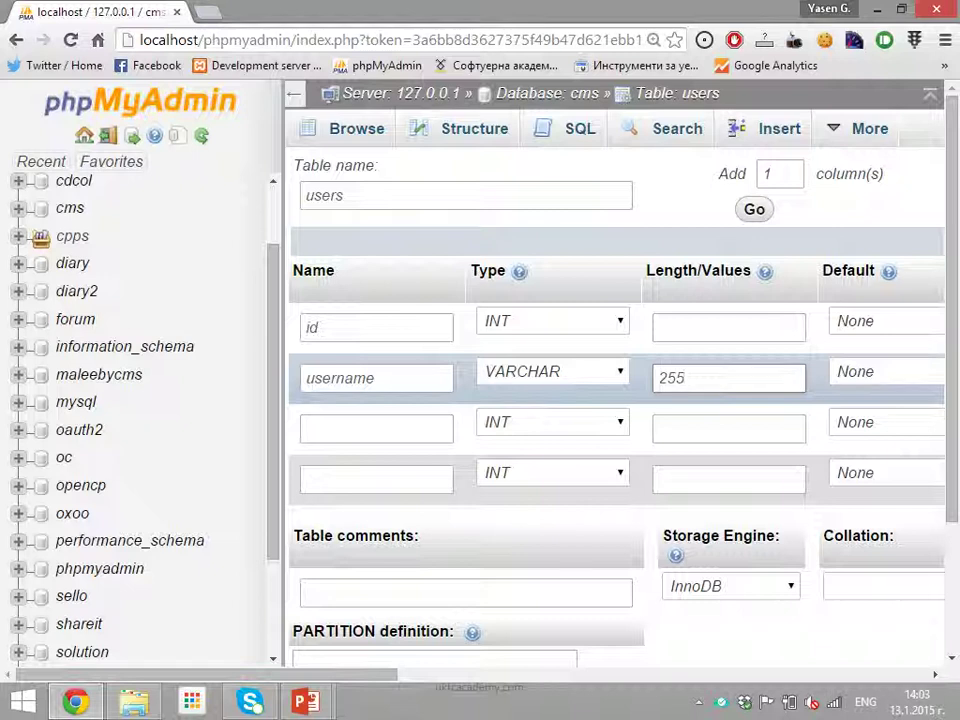
pyautogui.press('BackSpace')
pyautogui.write('6')
# Review username's default and collation options, leaving the collation at its blank default
pyautogui.hscroll(2, 615, 400)
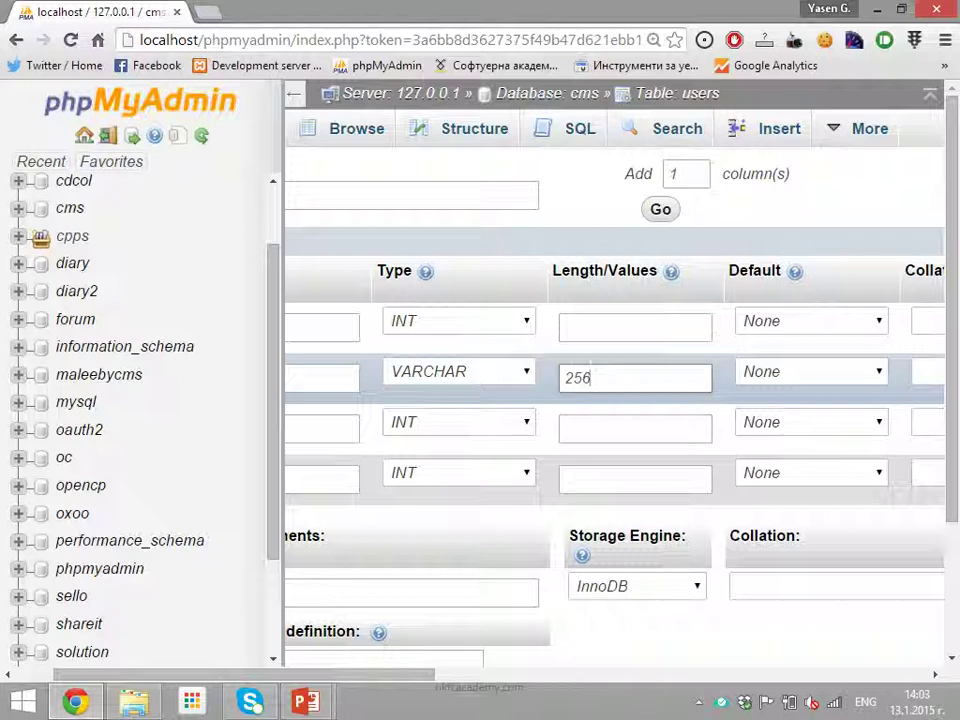
pyautogui.hscroll(4, 615, 400)
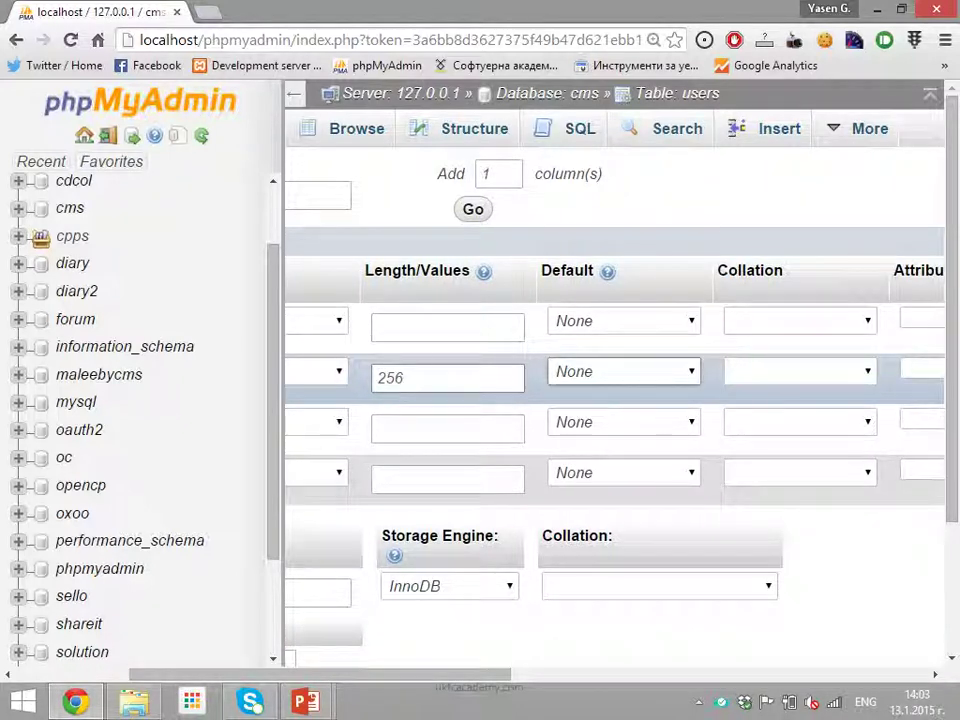
pyautogui.click(623, 371)
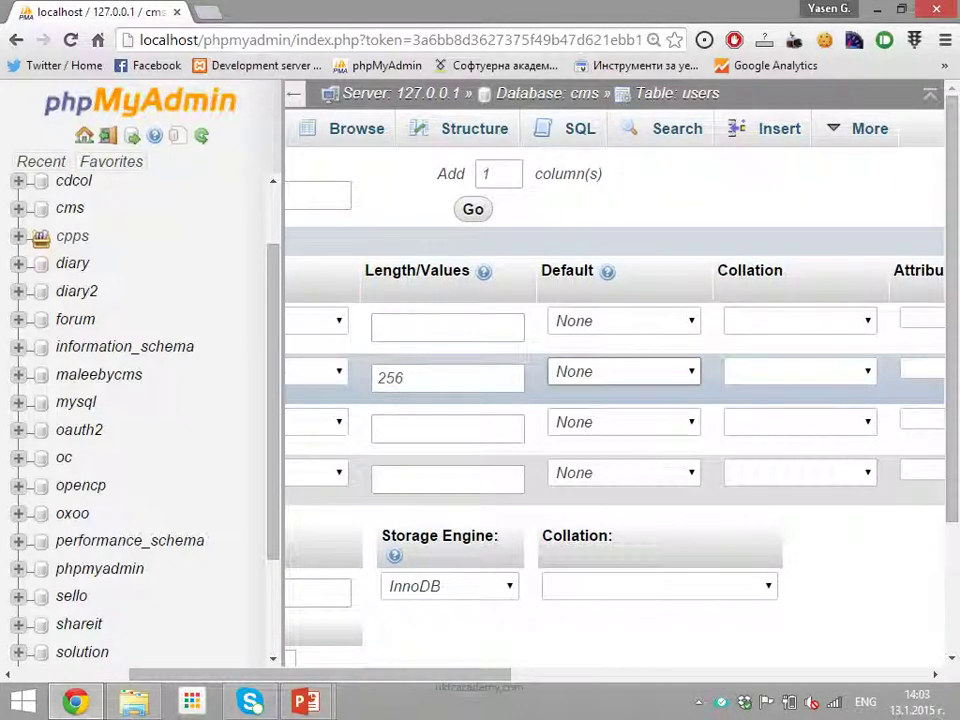
pyautogui.hscroll(12, 615, 400)
pyautogui.hscroll(-16, 615, 400)
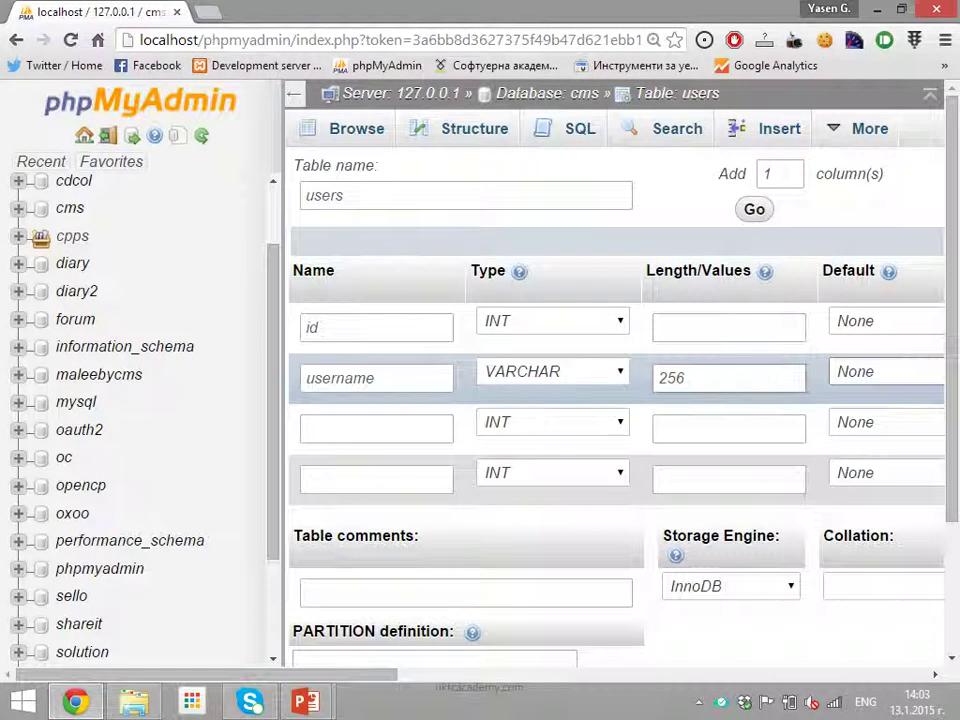
pyautogui.click(376, 428)
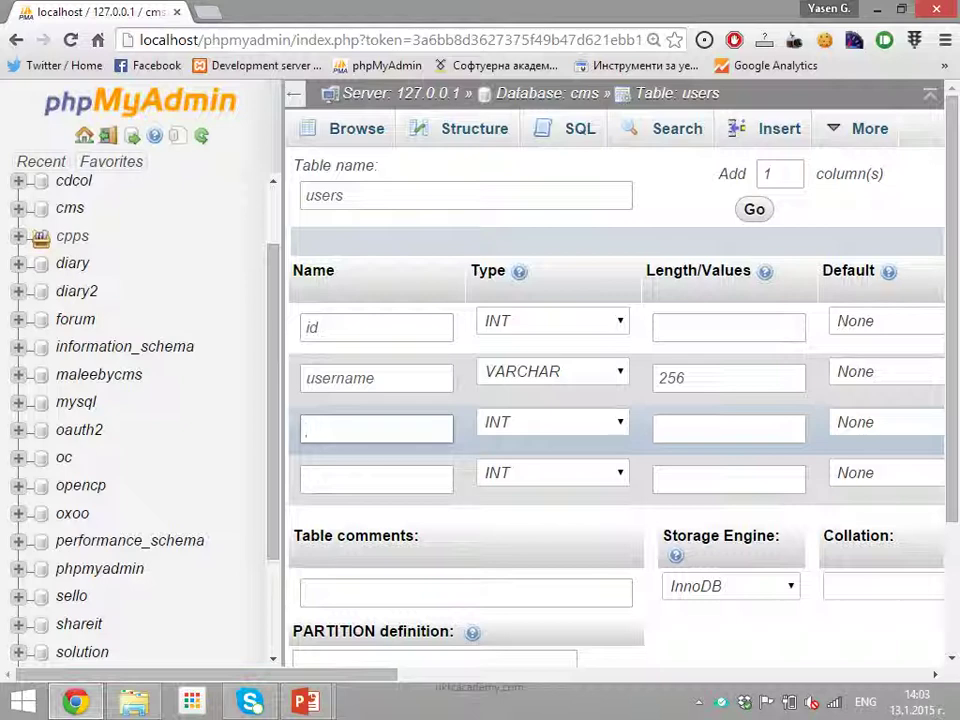
pyautogui.hscroll(5, 615, 400)
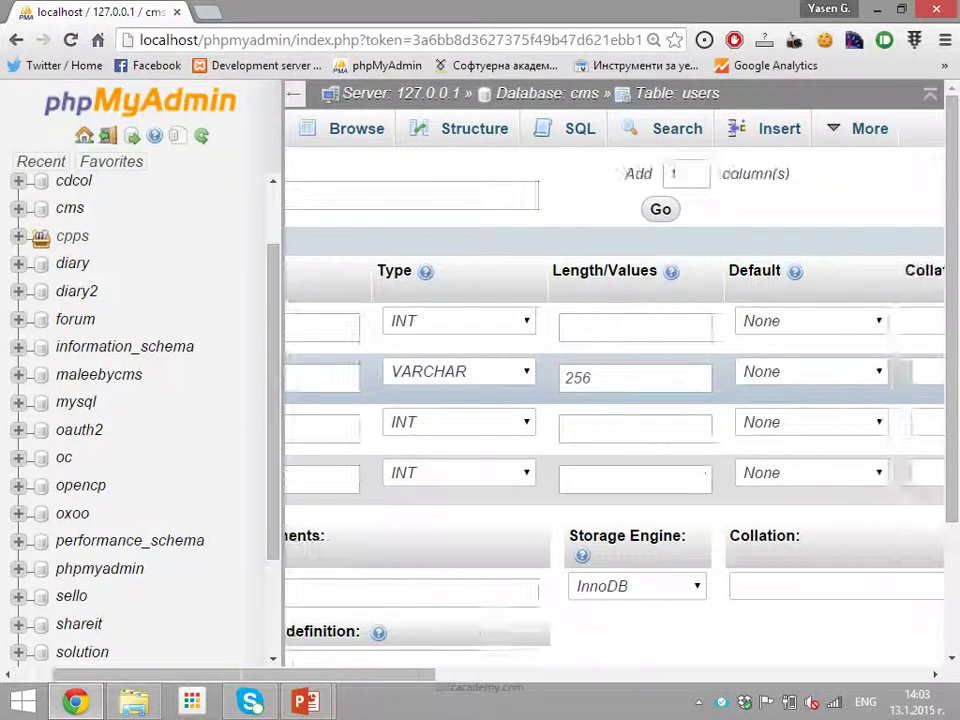
pyautogui.click(519, 371)
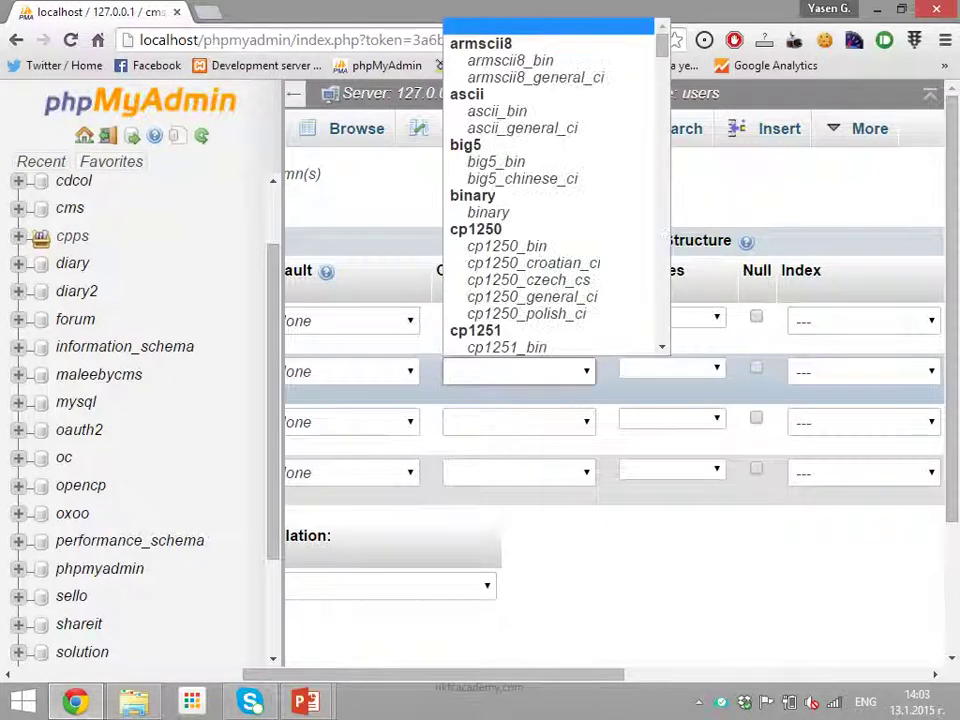
pyautogui.write('utf')
pyautogui.write('8_general_ci')
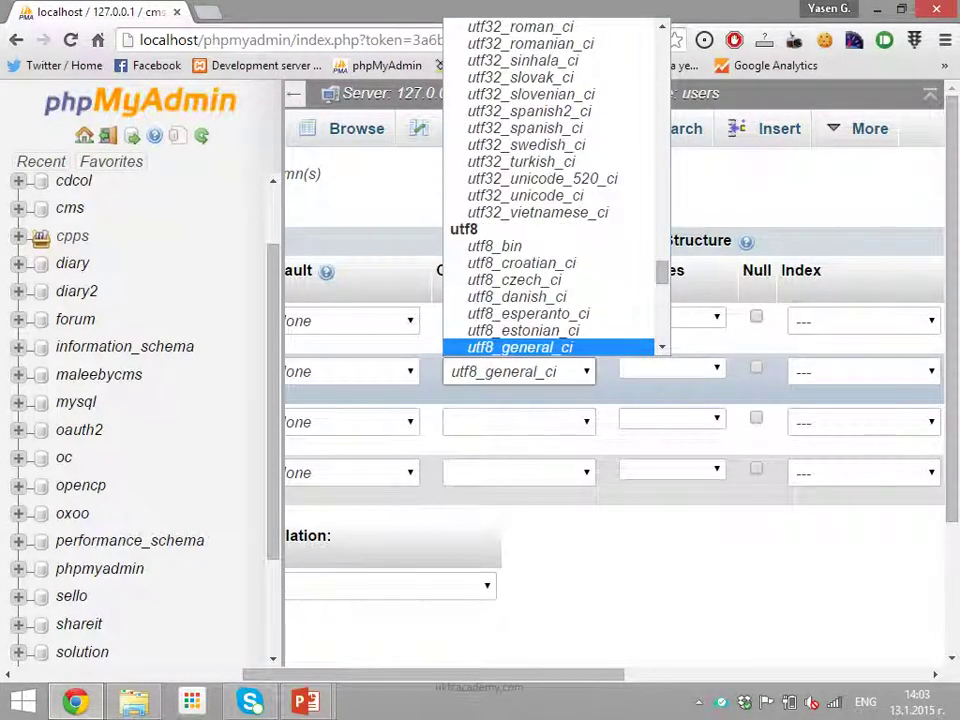
pyautogui.press('Return')
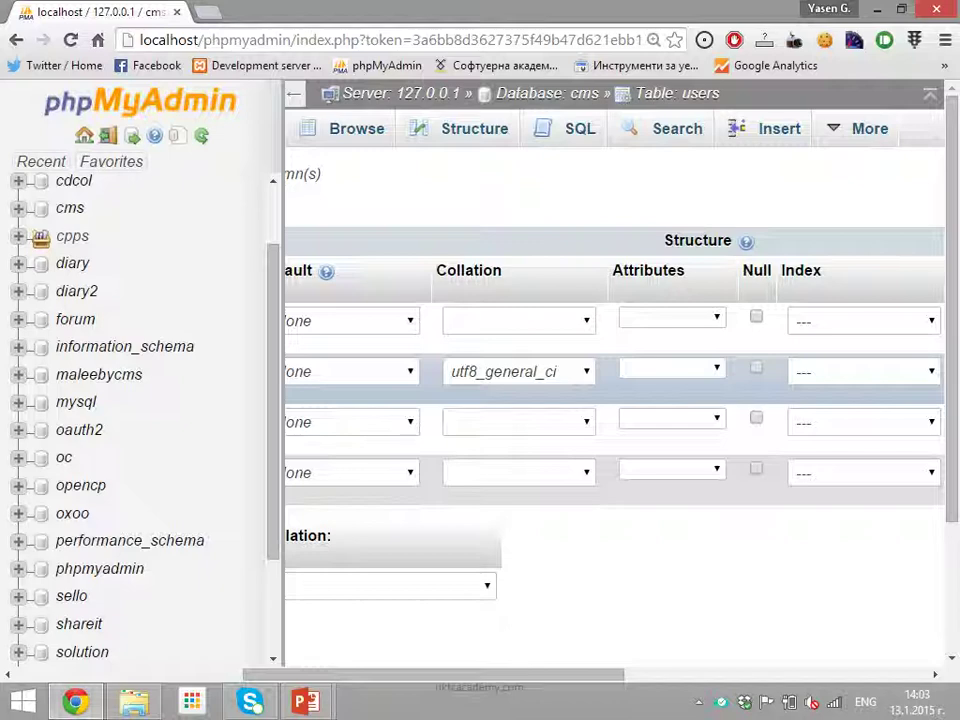
pyautogui.hotkey('alt', 'Down')
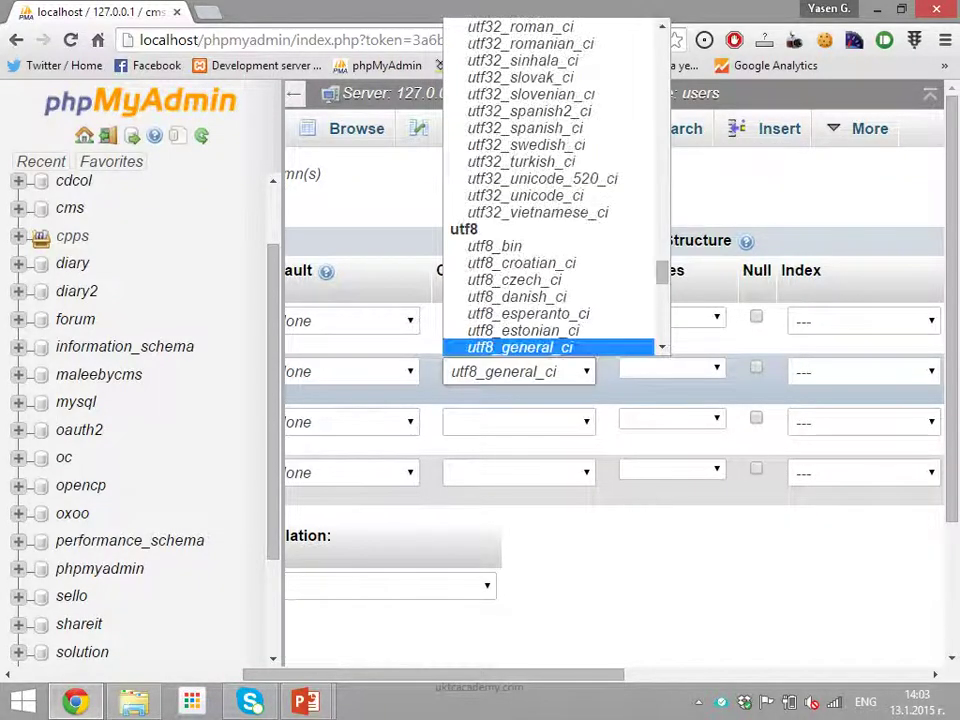
pyautogui.press('Up')
pyautogui.press('Up')
pyautogui.press('Up')
pyautogui.press('Up')
pyautogui.press('Up')
pyautogui.press('Up')
pyautogui.press('Up')
pyautogui.press('Up')
pyautogui.press('Up')
pyautogui.press('Up')
pyautogui.press('Up')
pyautogui.press('Up')
pyautogui.press('Up')
pyautogui.press('Up')
pyautogui.press('Up')
pyautogui.press('Up')
pyautogui.press('Up')
pyautogui.press('Up')
pyautogui.press('Up')
pyautogui.press('Up')
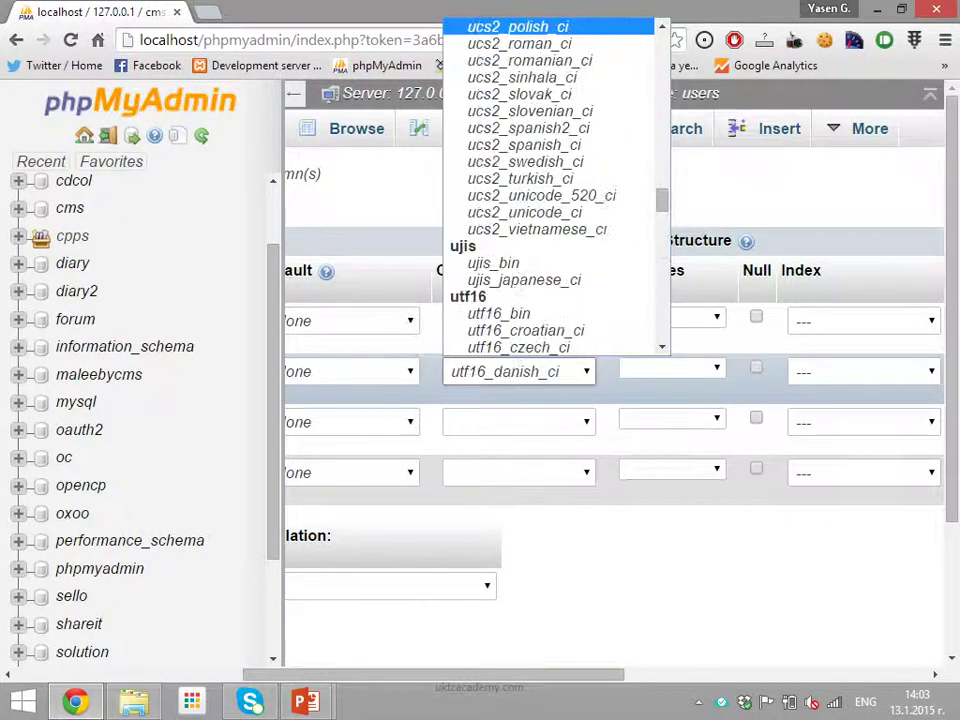
pyautogui.press('Return')
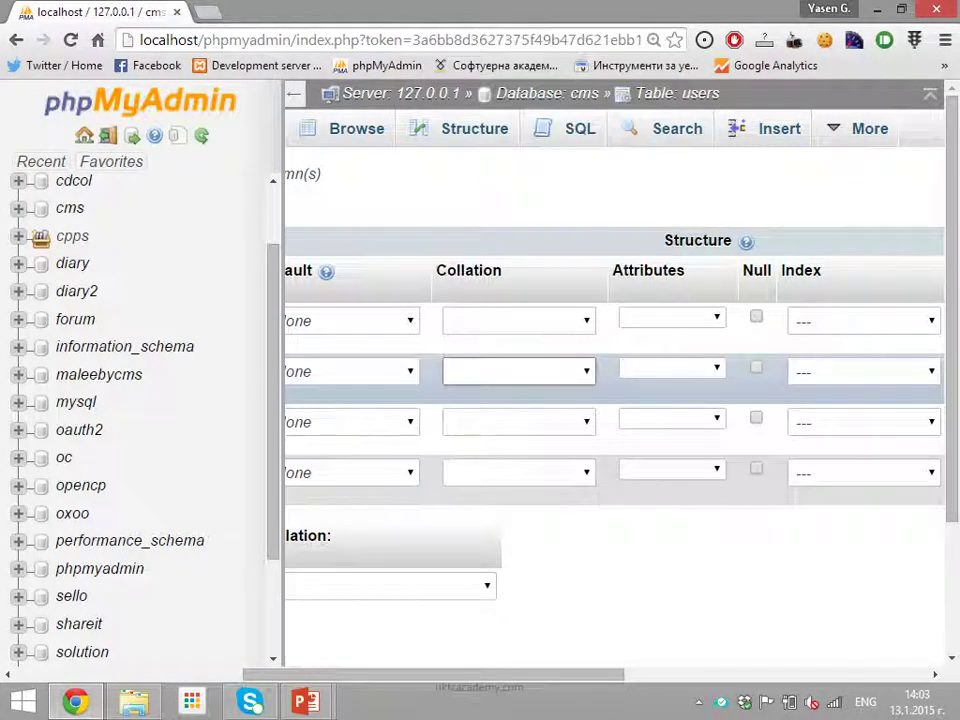
pyautogui.hscroll(-5, 614, 400)
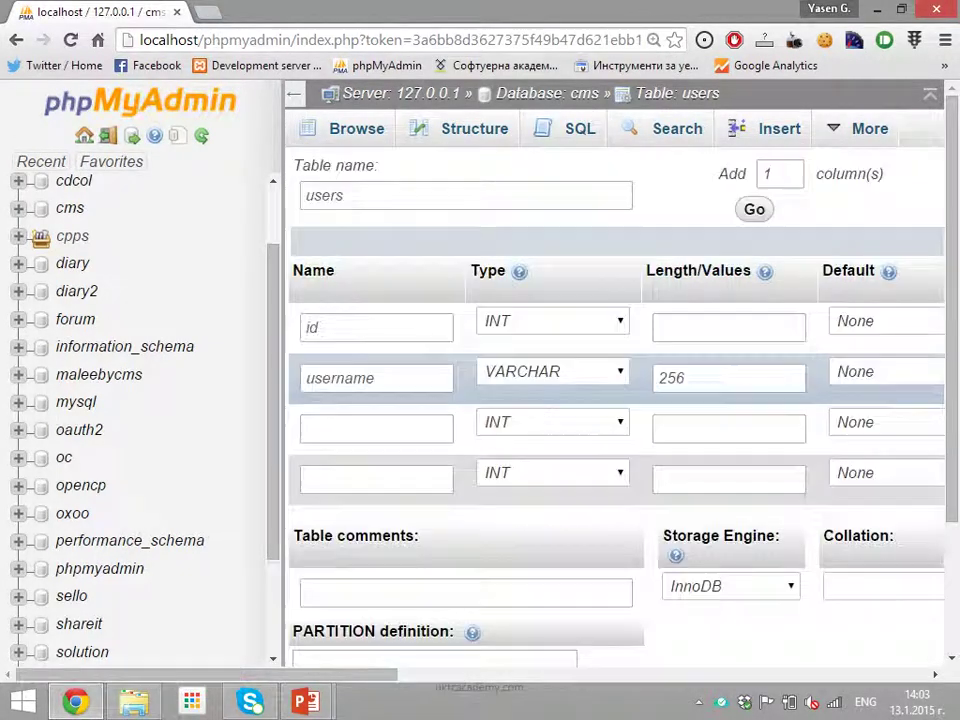
# Define the third column as password VARCHAR(64) and name the fourth column 'email'
pyautogui.click(376, 428)
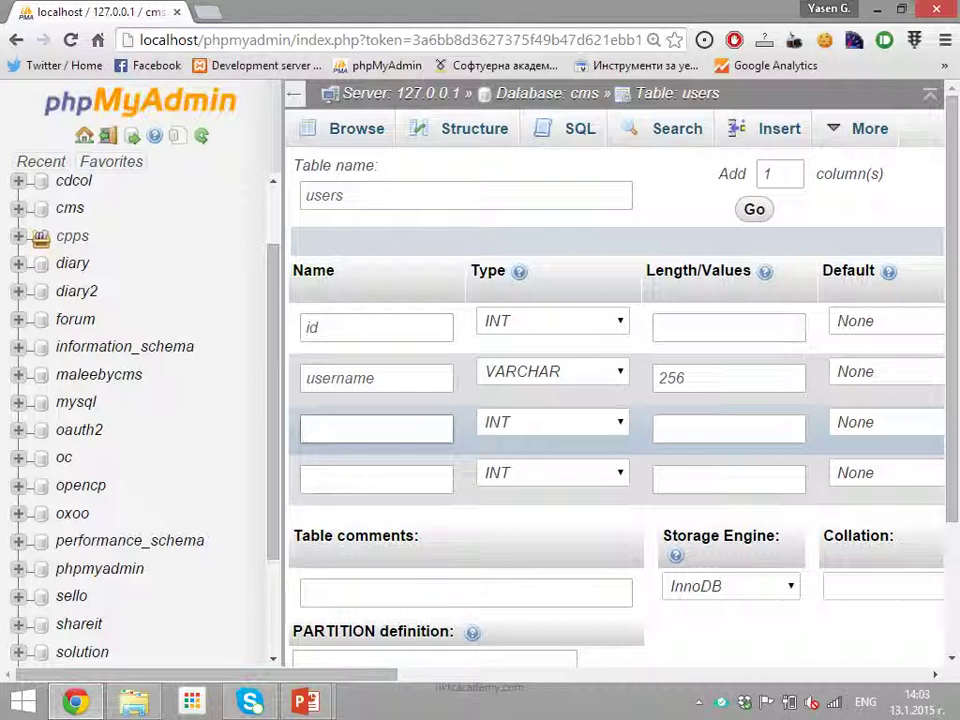
pyautogui.write('password')
pyautogui.click(553, 422)
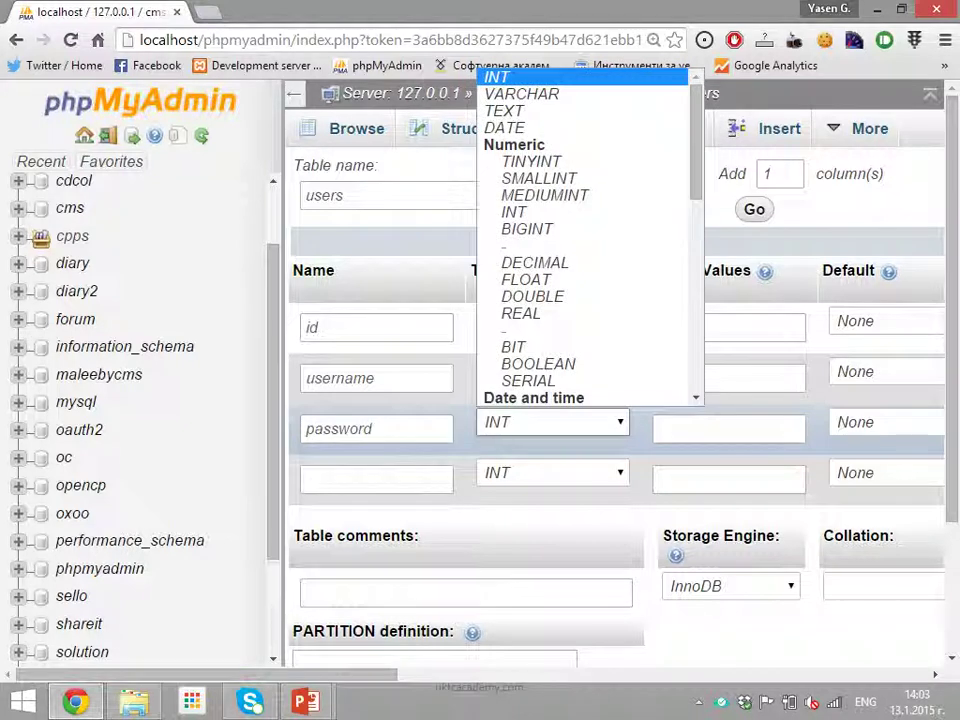
pyautogui.press('m')
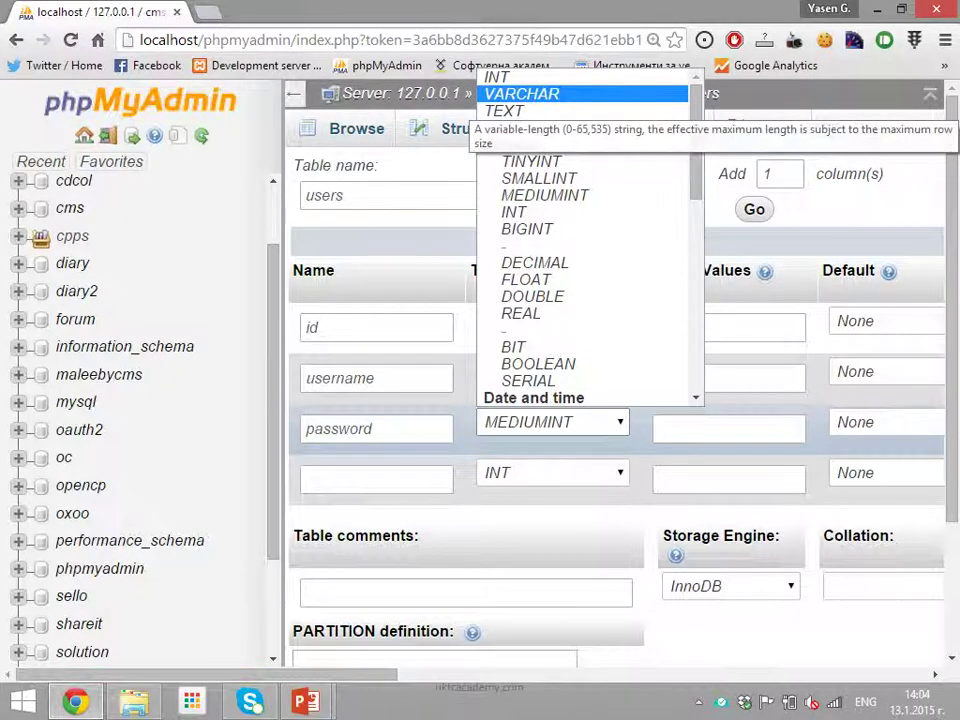
pyautogui.click(521, 93)
pyautogui.click(728, 428)
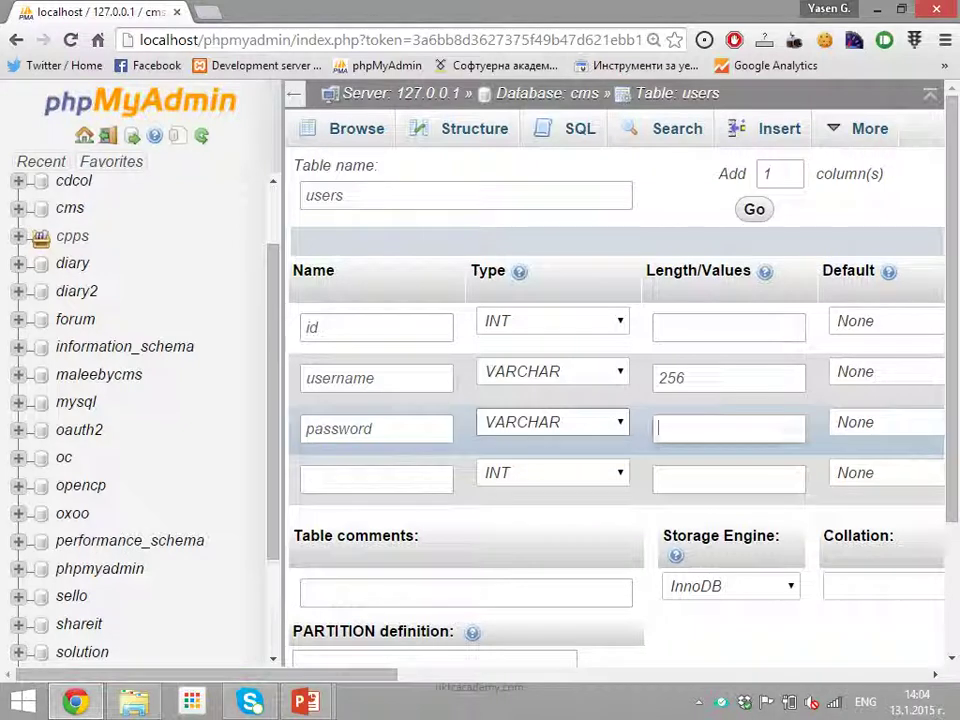
pyautogui.write('64')
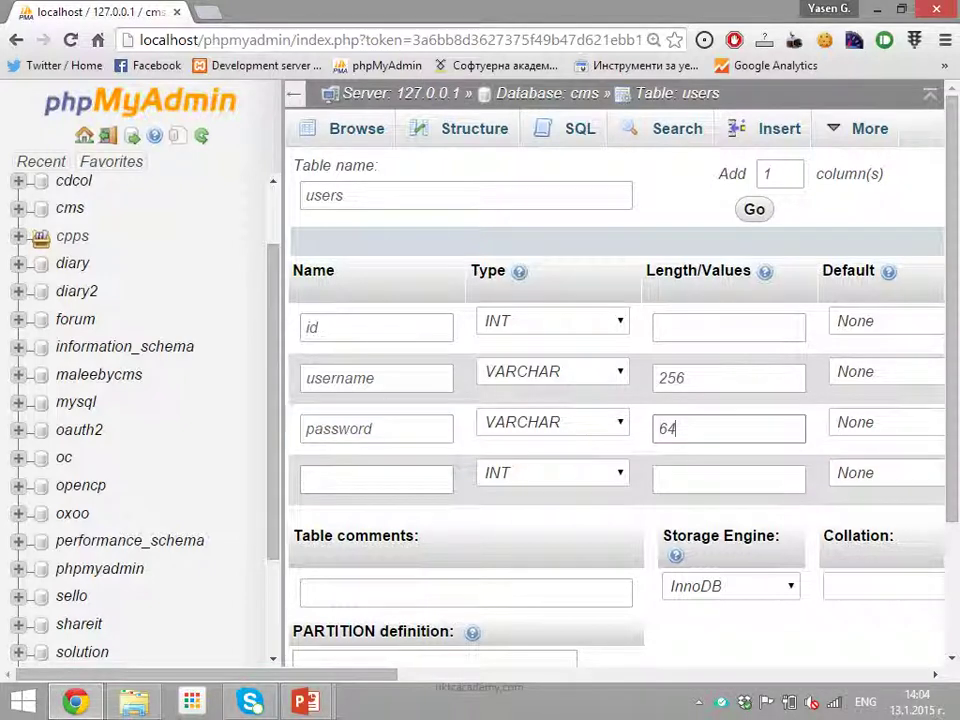
pyautogui.click(376, 479)
pyautogui.write('email')
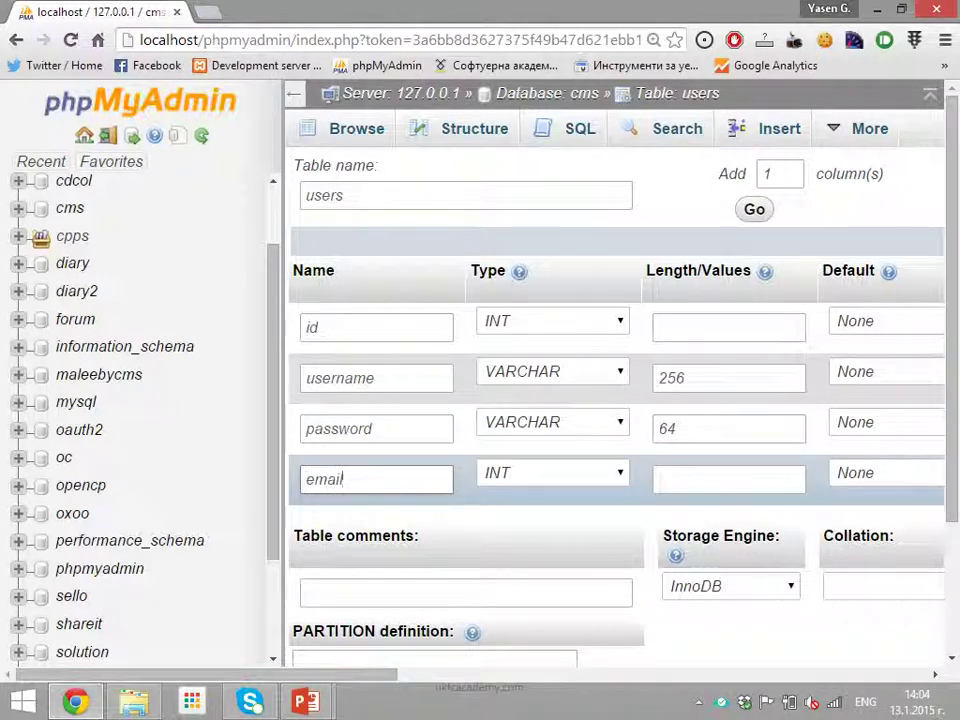
# Give the email column the TEXT type and scroll down to the form's Save button
pyautogui.press('Tab')
pyautogui.press('t')
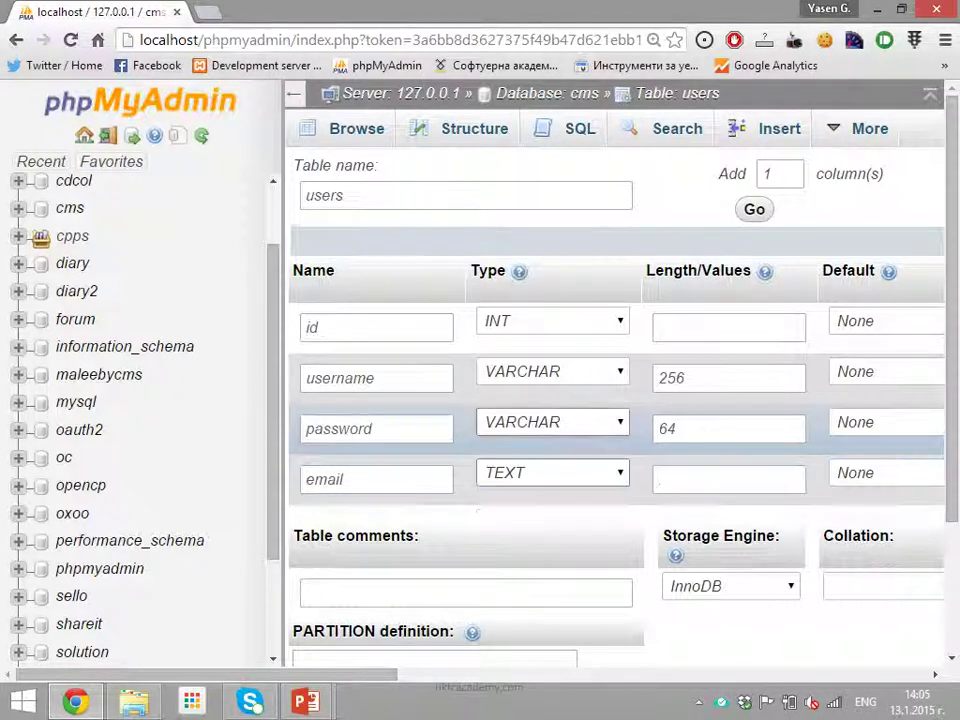
pyautogui.scroll(-3, 615, 400)
pyautogui.click(466, 416)
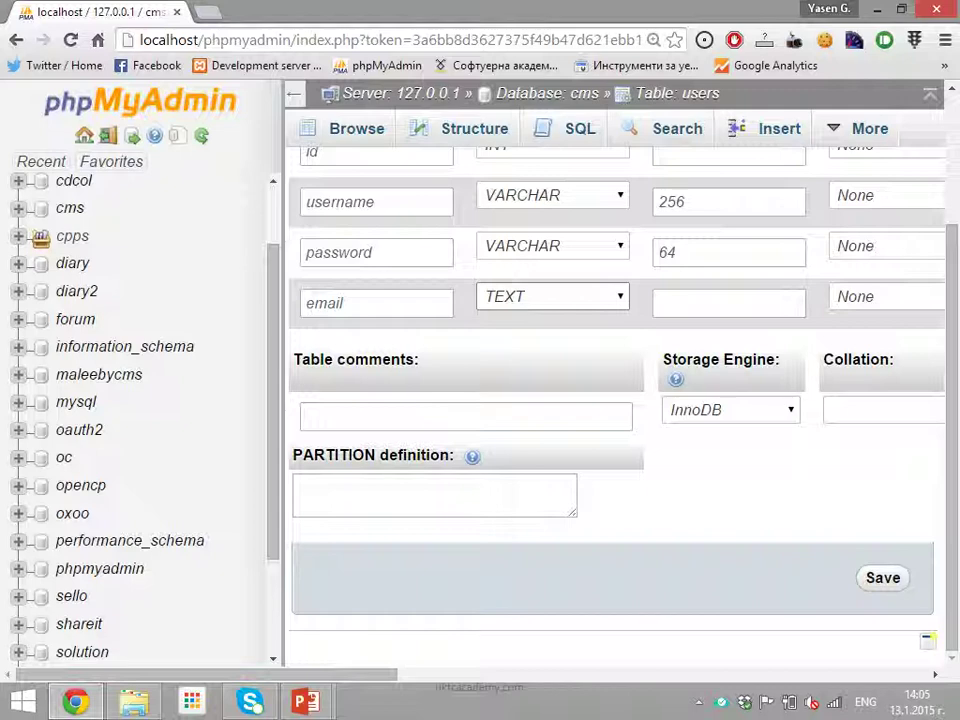
# Save the four-column users table definition in the cms database
pyautogui.click(883, 578)
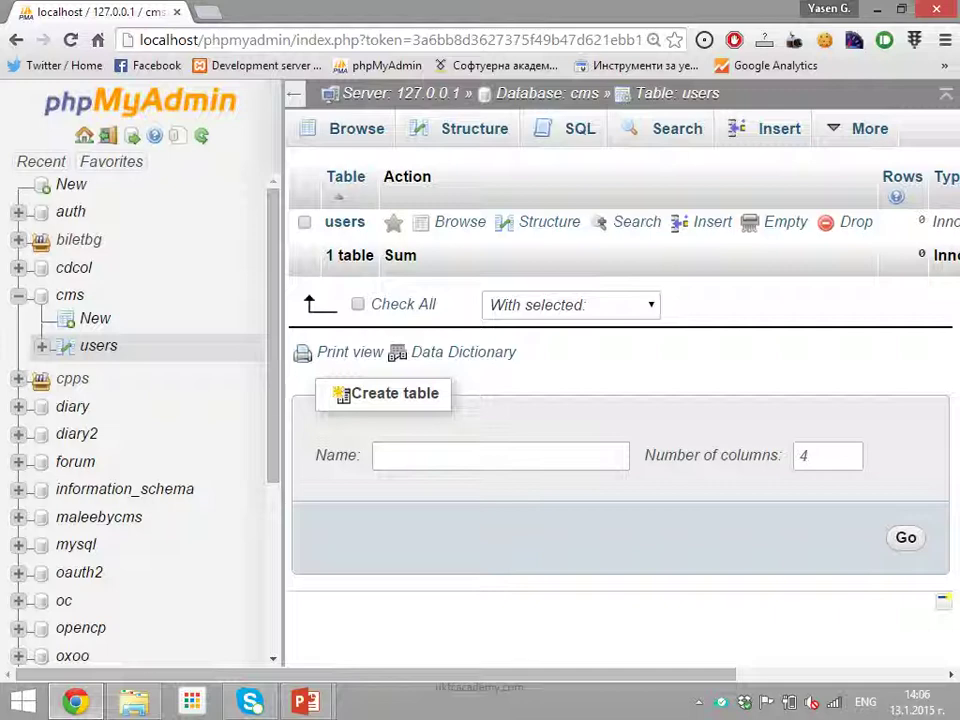
# On the users Structure page, set up adding 1 column after an existing column
pyautogui.click(549, 222)
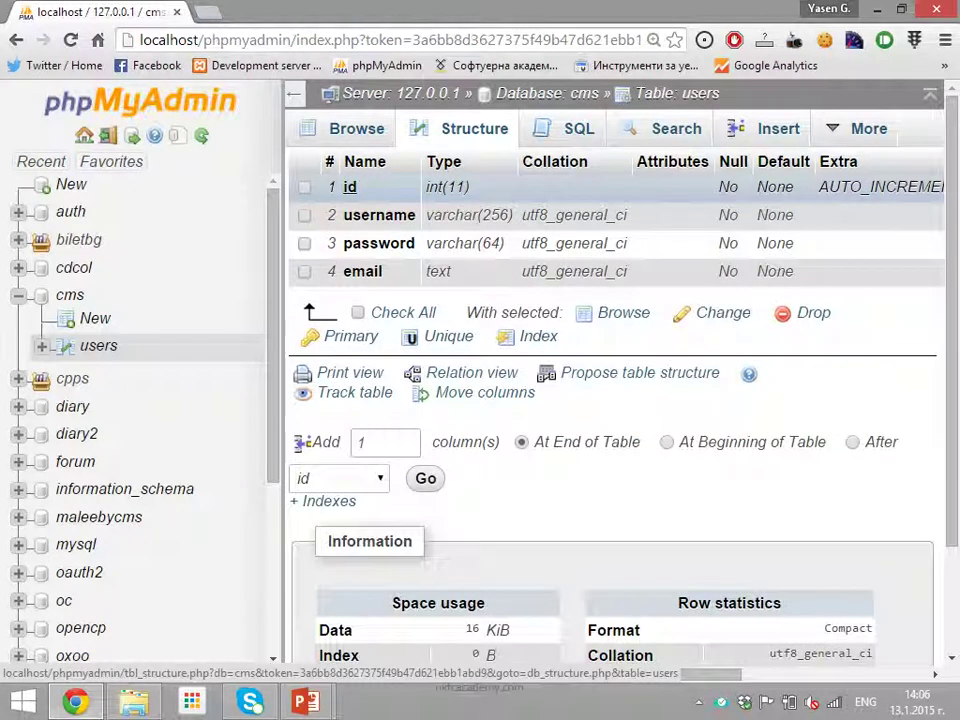
pyautogui.click(304, 215)
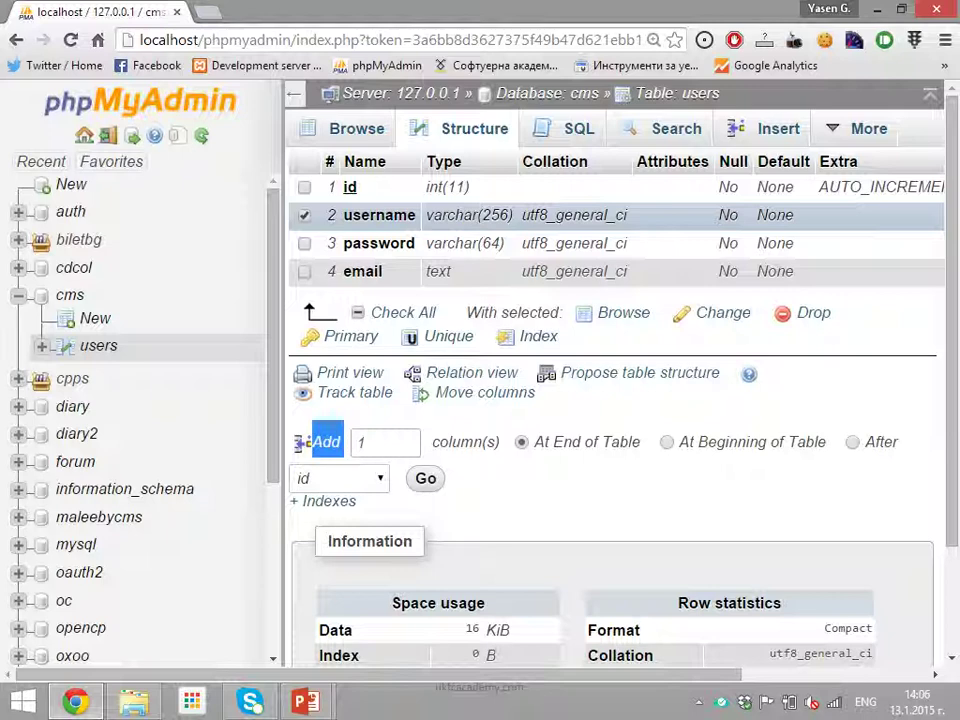
pyautogui.doubleClick(360, 442)
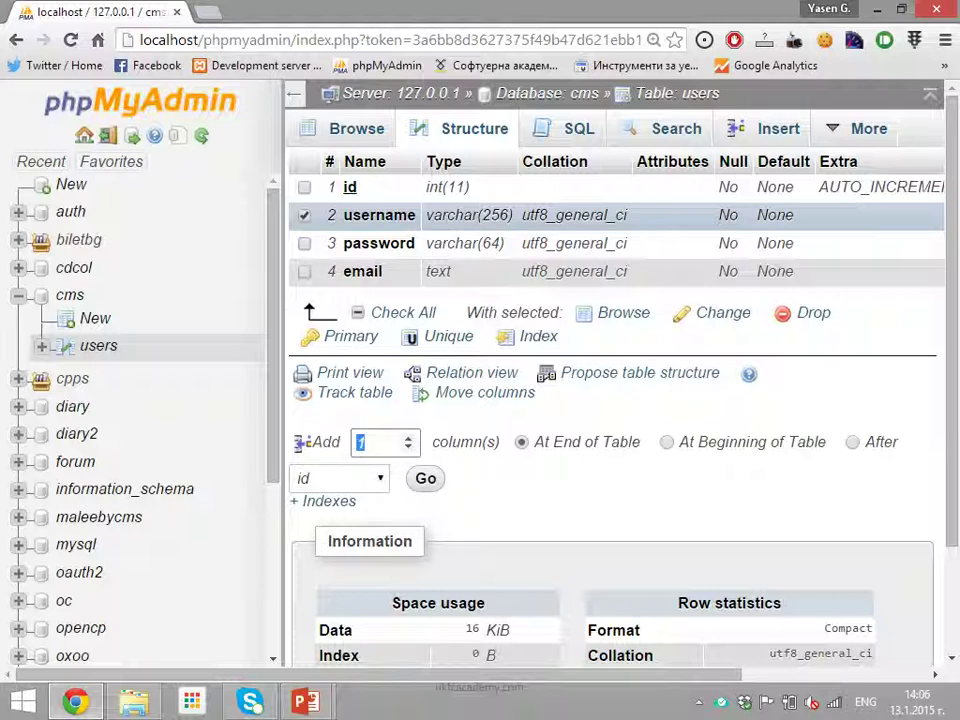
pyautogui.write('2')
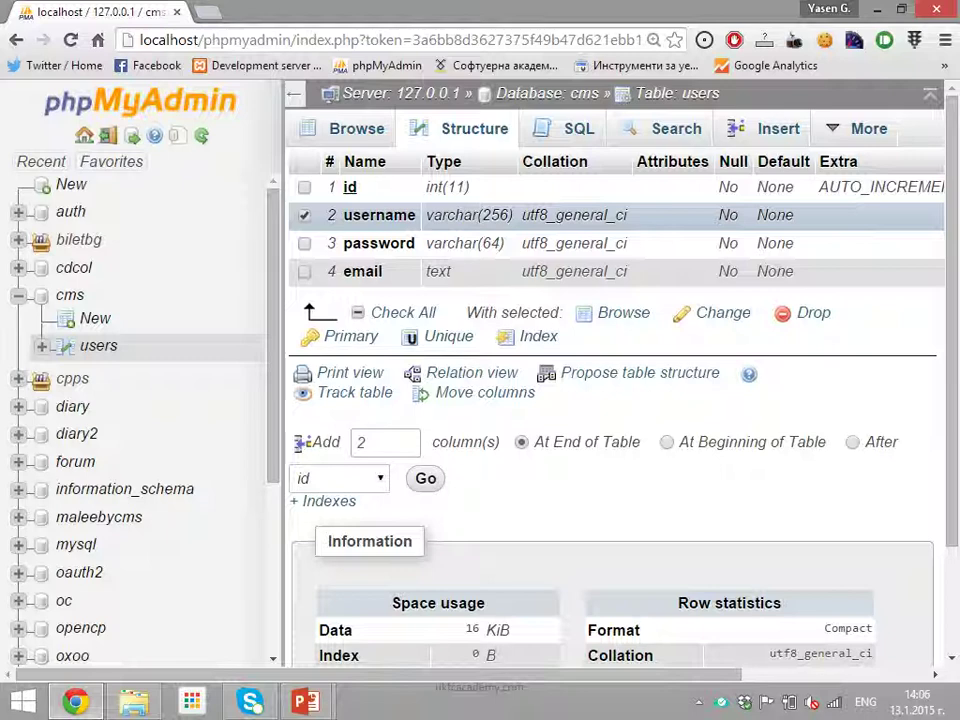
pyautogui.click(667, 442)
pyautogui.click(852, 442)
pyautogui.doubleClick(370, 442)
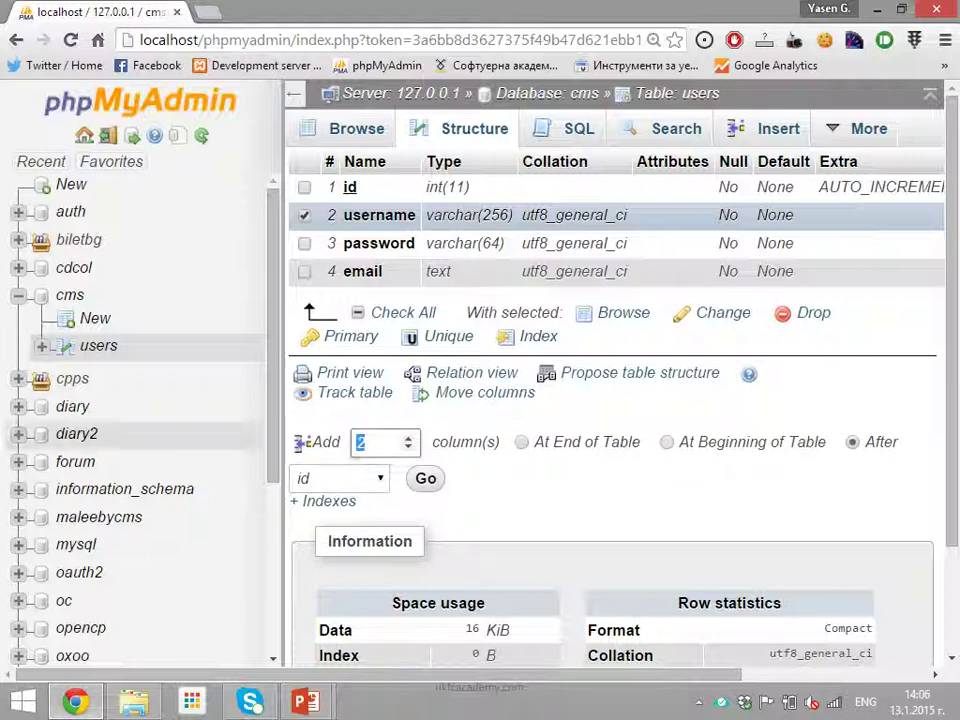
pyautogui.press('BackSpace')
pyautogui.write('1')
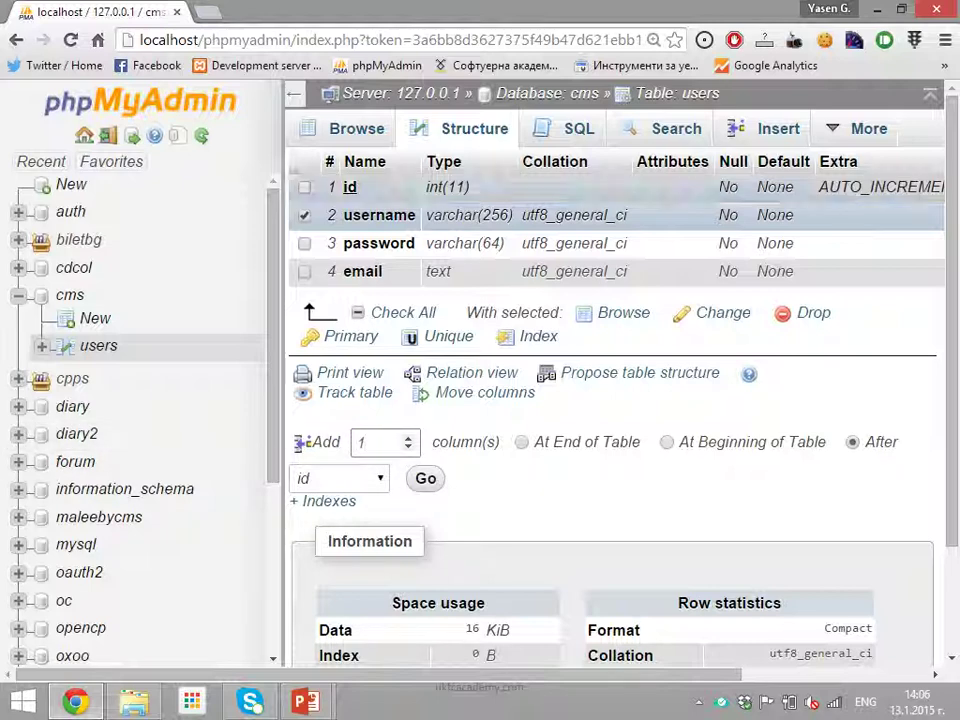
pyautogui.click(304, 215)
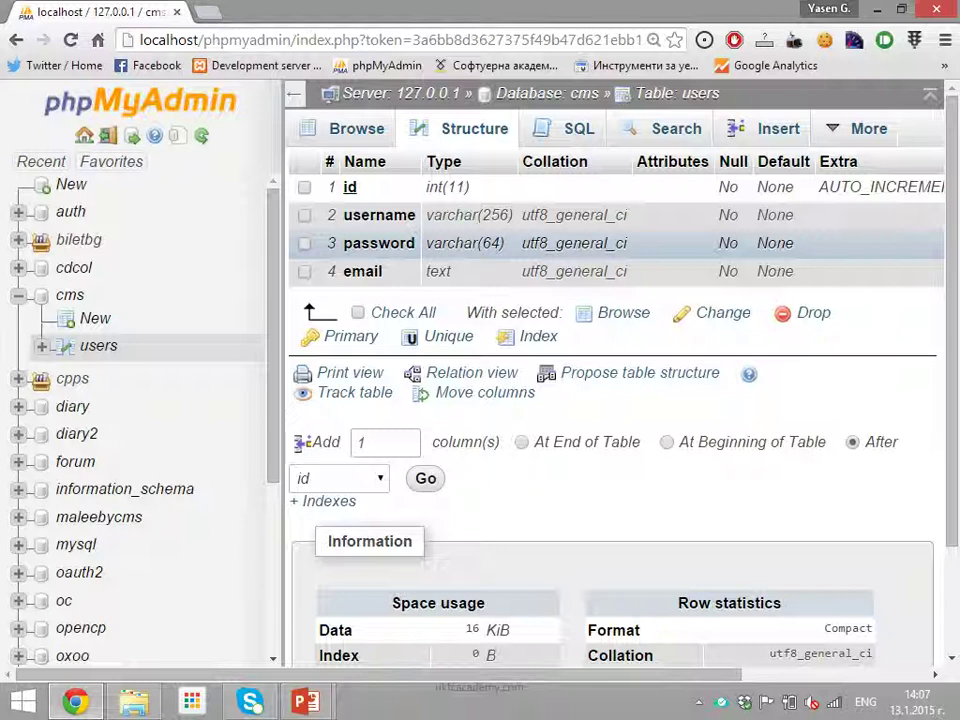
# Choose After 'password' as the new column's position
pyautogui.click(338, 478)
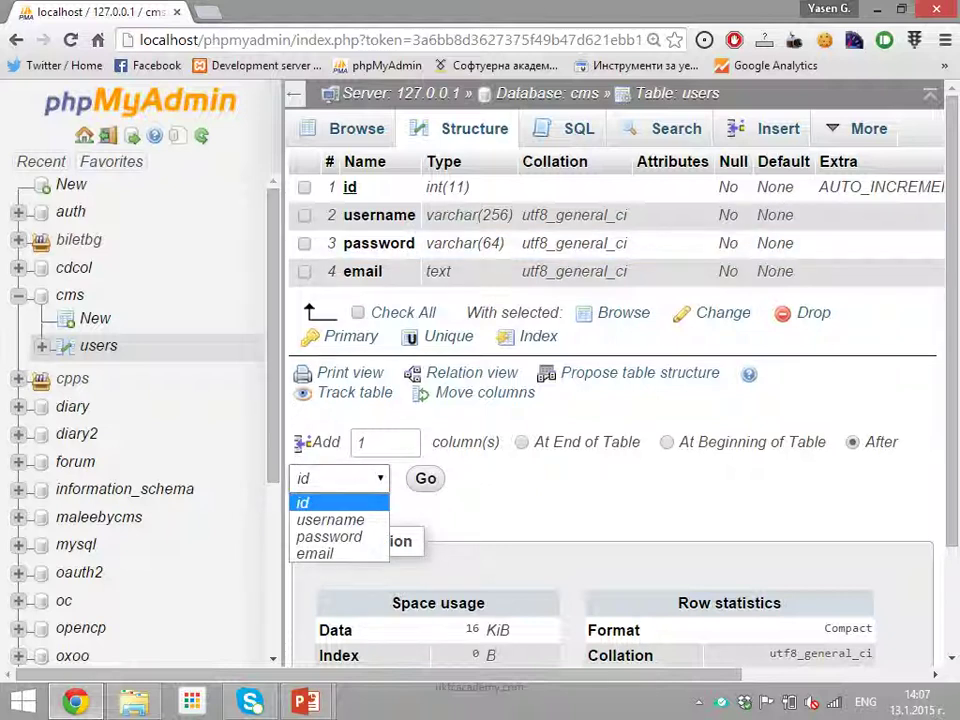
pyautogui.click(329, 536)
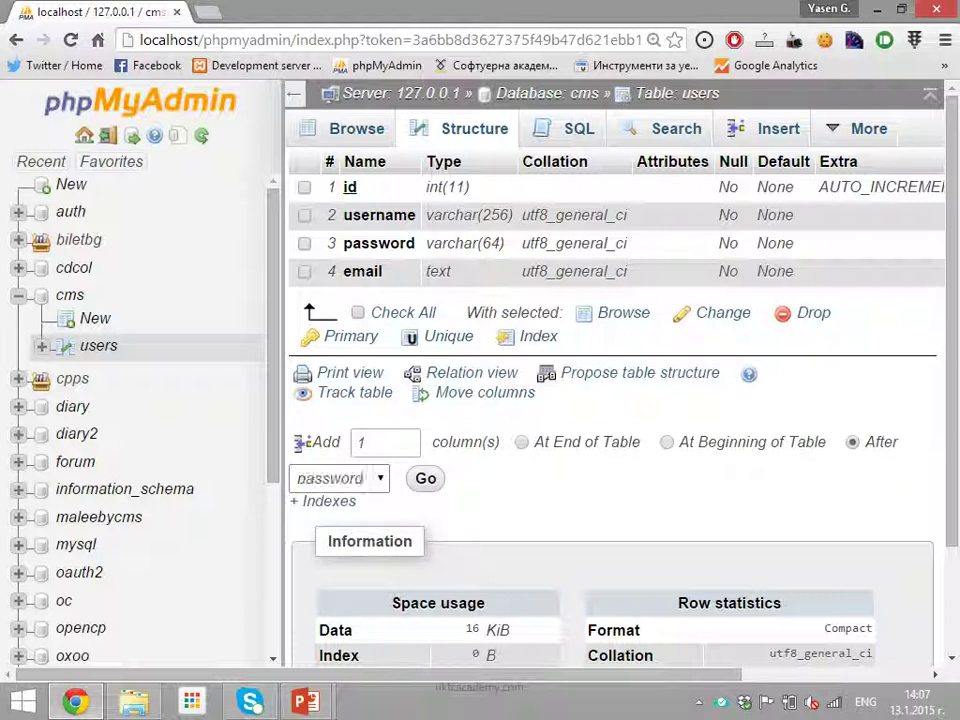
pyautogui.rightClick(422, 167)
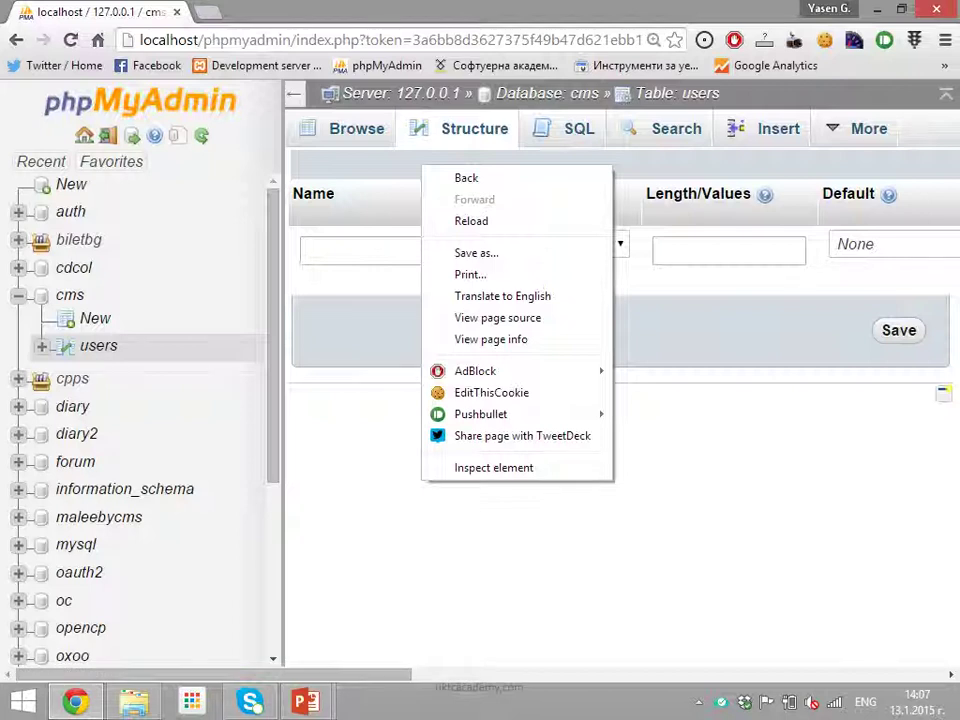
pyautogui.press('Escape')
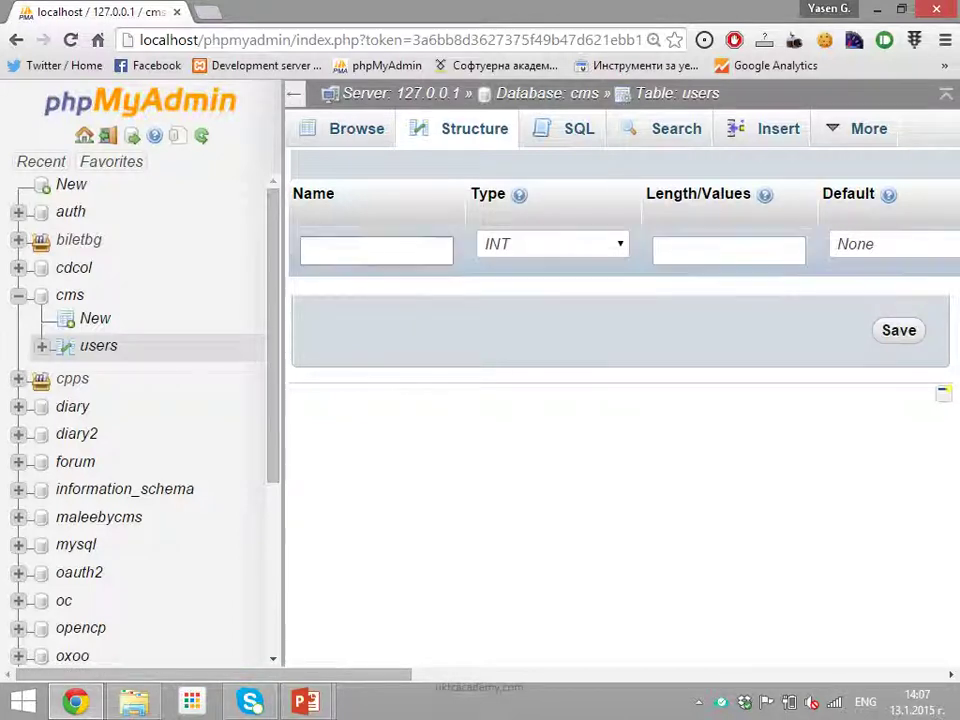
# Define the new column as 'name', VARCHAR, length 50, and save it
pyautogui.click(311, 251)
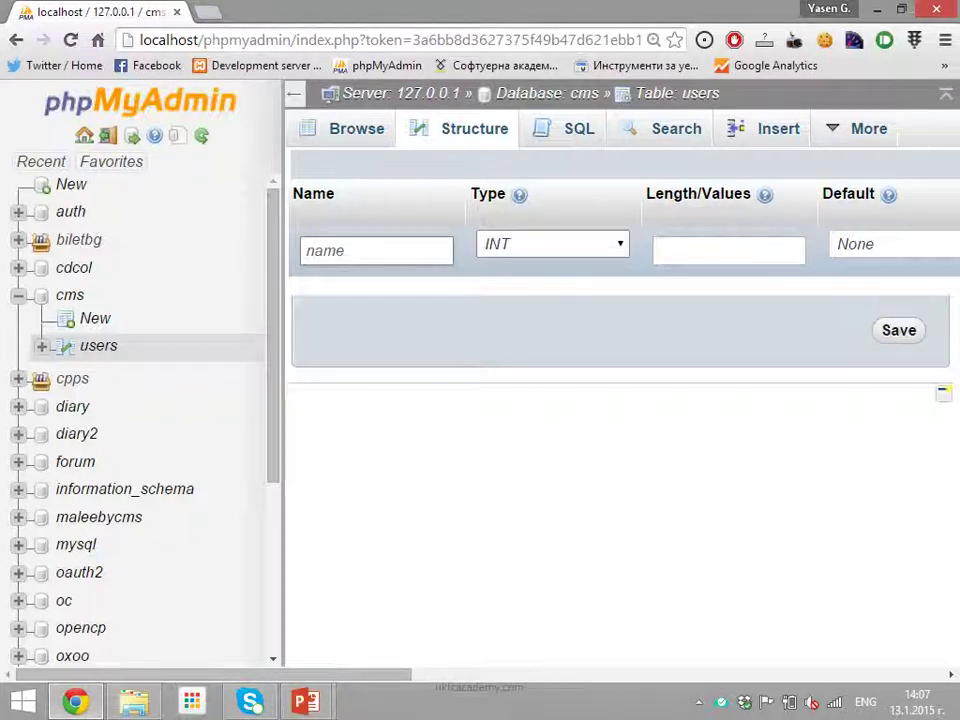
pyautogui.press('Tab')
pyautogui.press('Down')
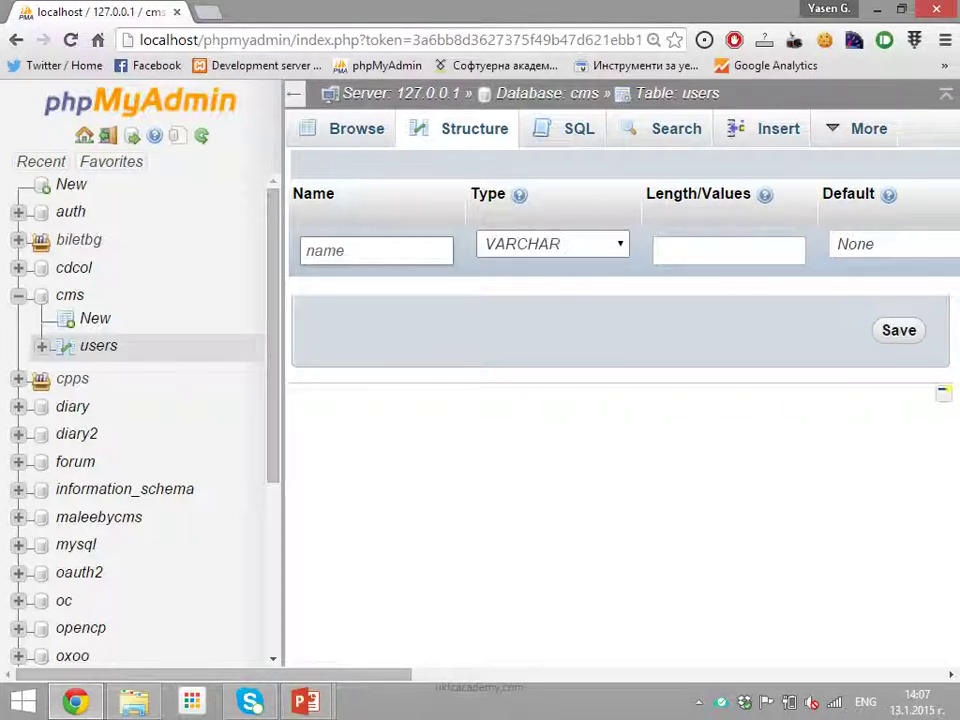
pyautogui.press('Tab')
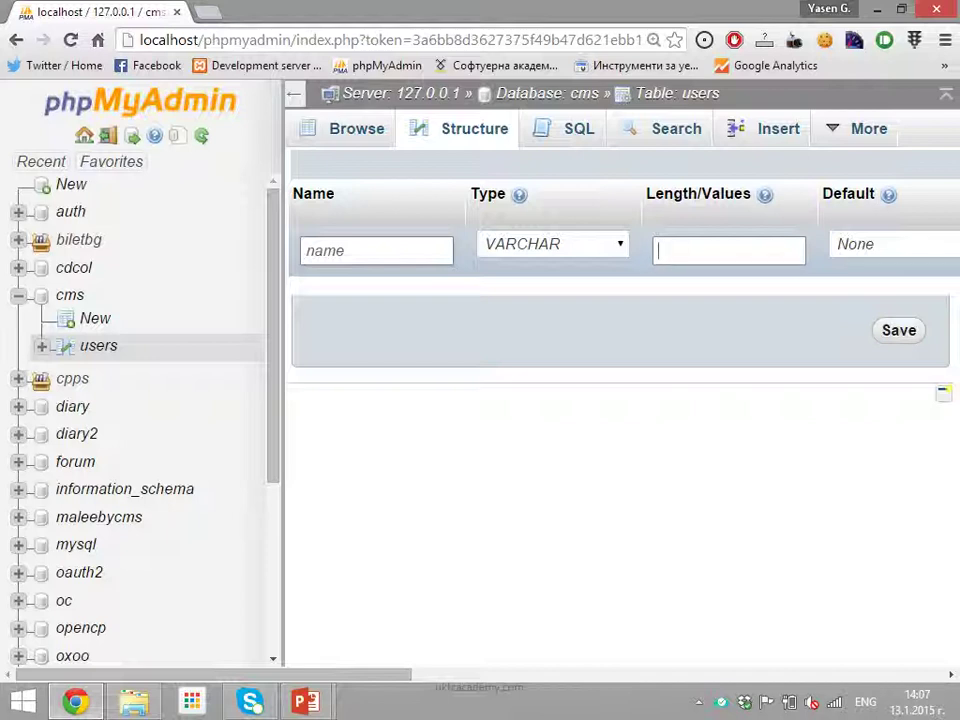
pyautogui.write('50')
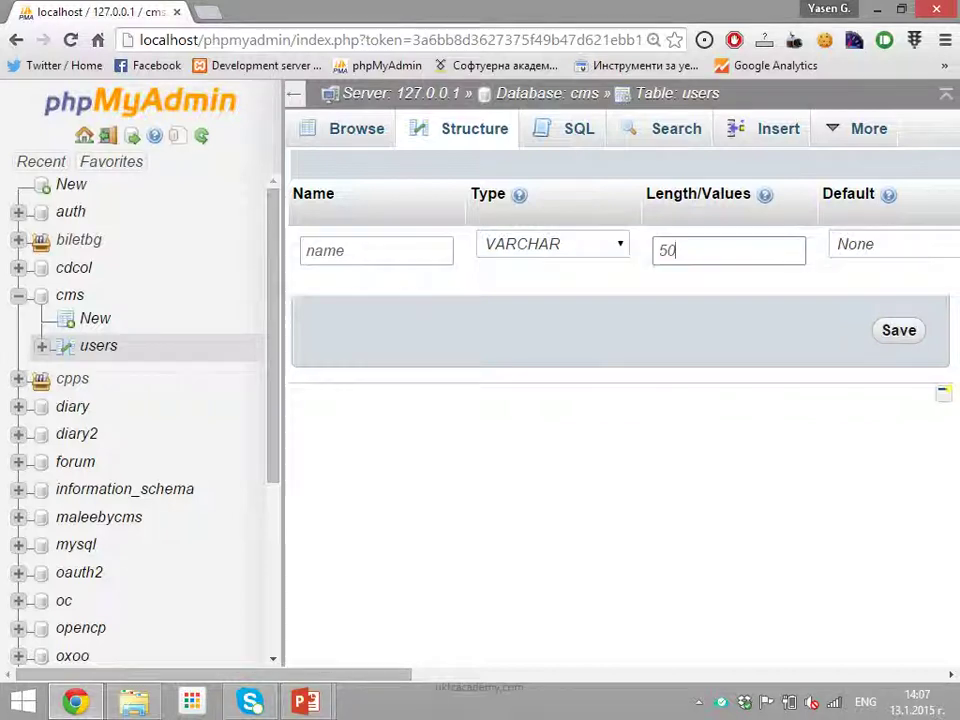
pyautogui.press('Return')
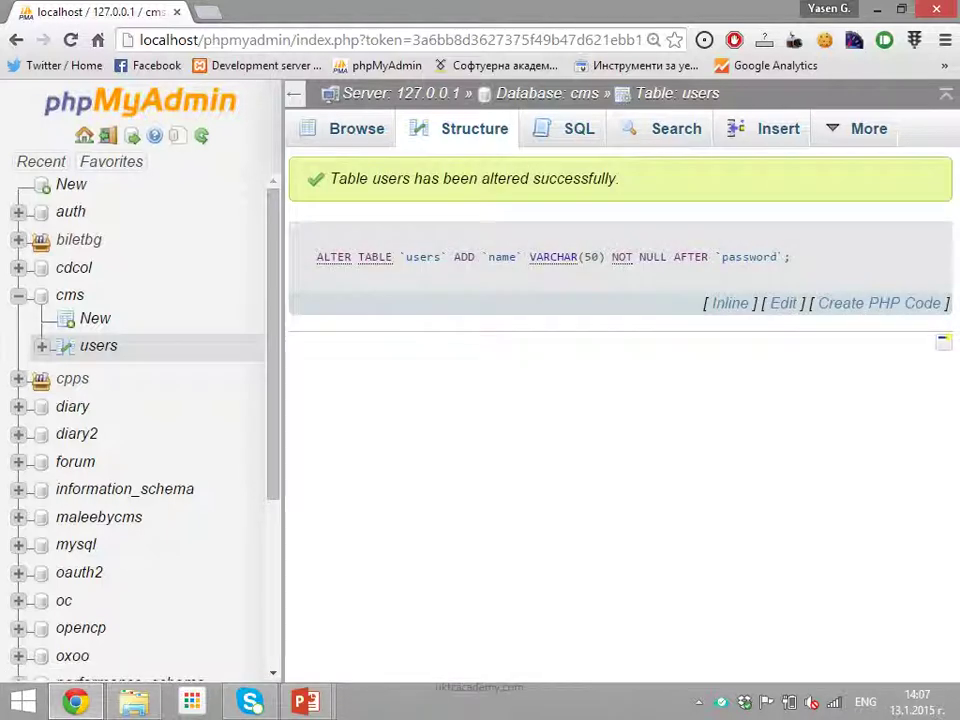
# Copy the executed ALTER TABLE query and return to the users table structure
pyautogui.moveTo(792, 257); pyautogui.dragTo(318, 257)
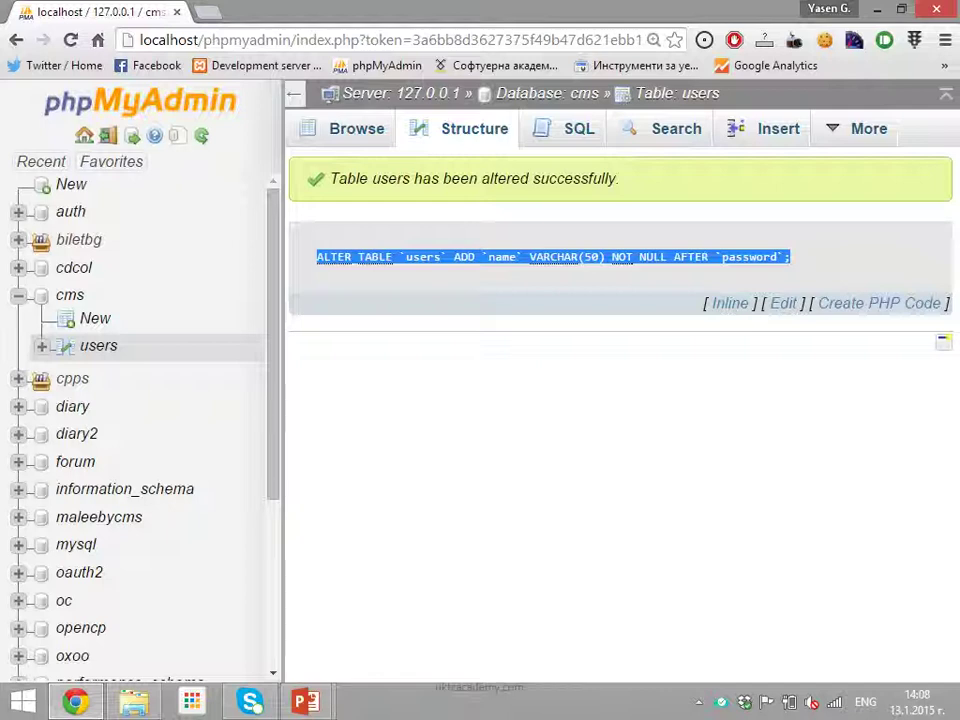
pyautogui.rightClick(487, 264)
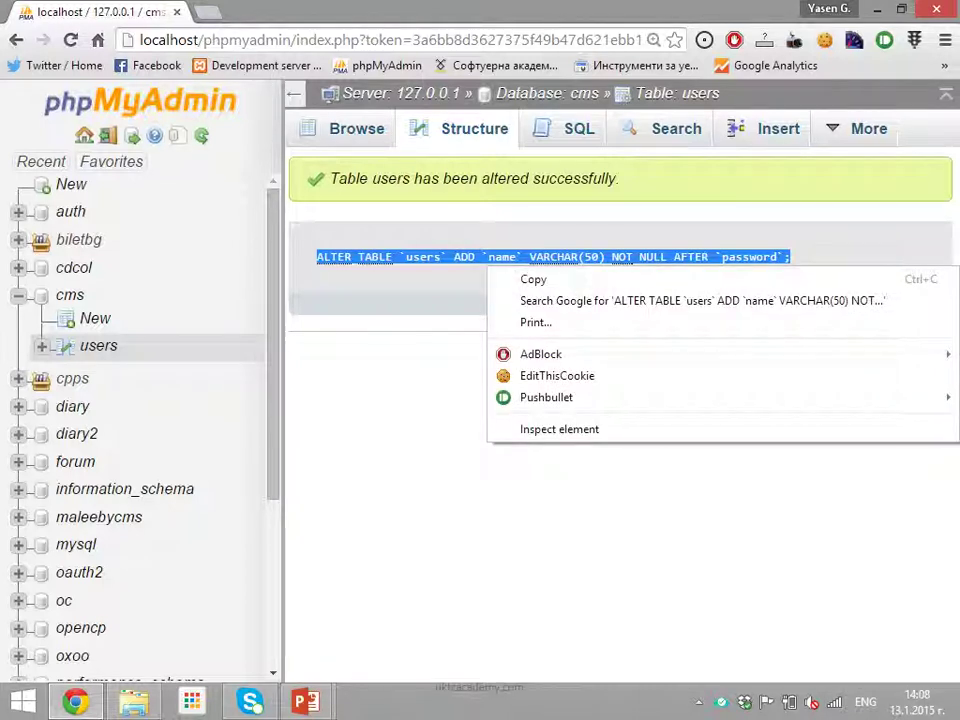
pyautogui.click(533, 279)
pyautogui.click(474, 128)
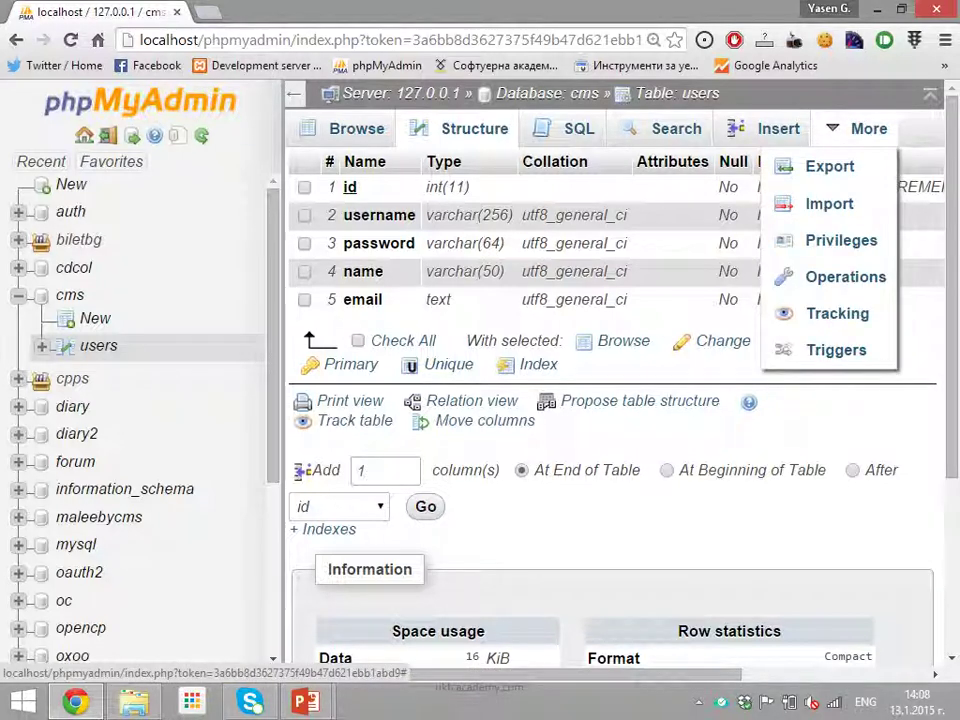
# Open the Insert form for the users table
pyautogui.click(778, 128)
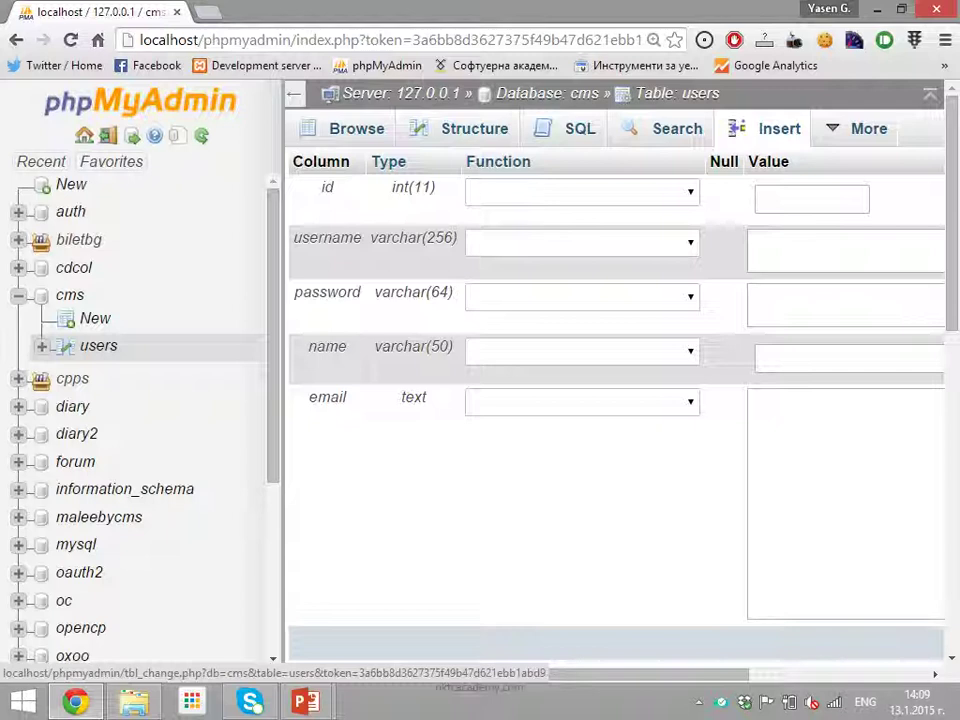
# Enter the username and password values for the new users row
pyautogui.click(845, 250)
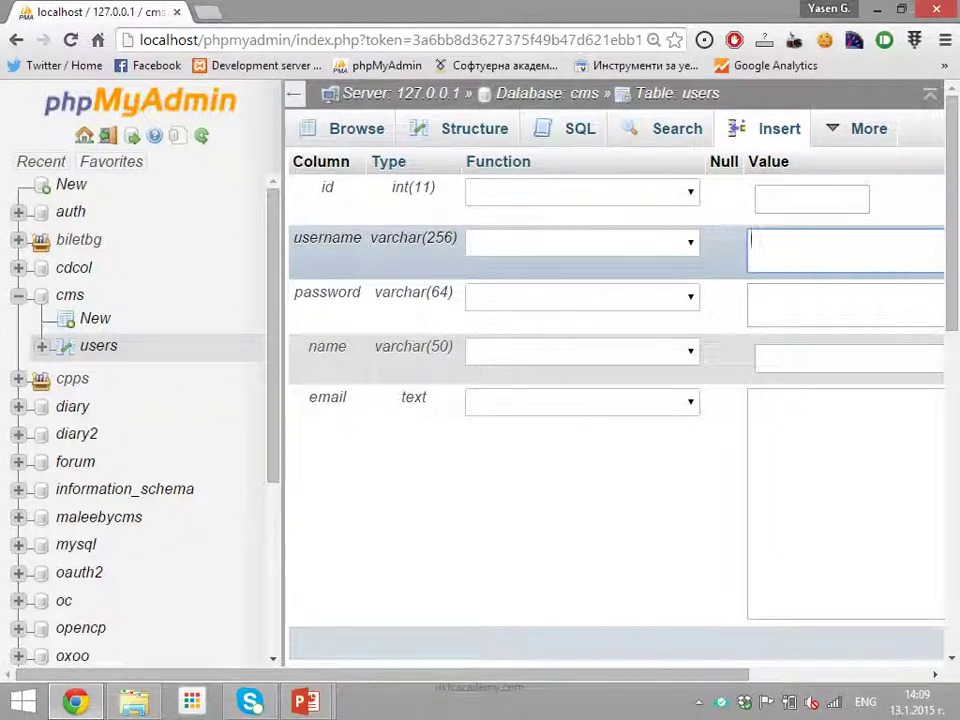
pyautogui.write('pencho')
pyautogui.press('Tab')
pyautogui.write('qwjelwk')
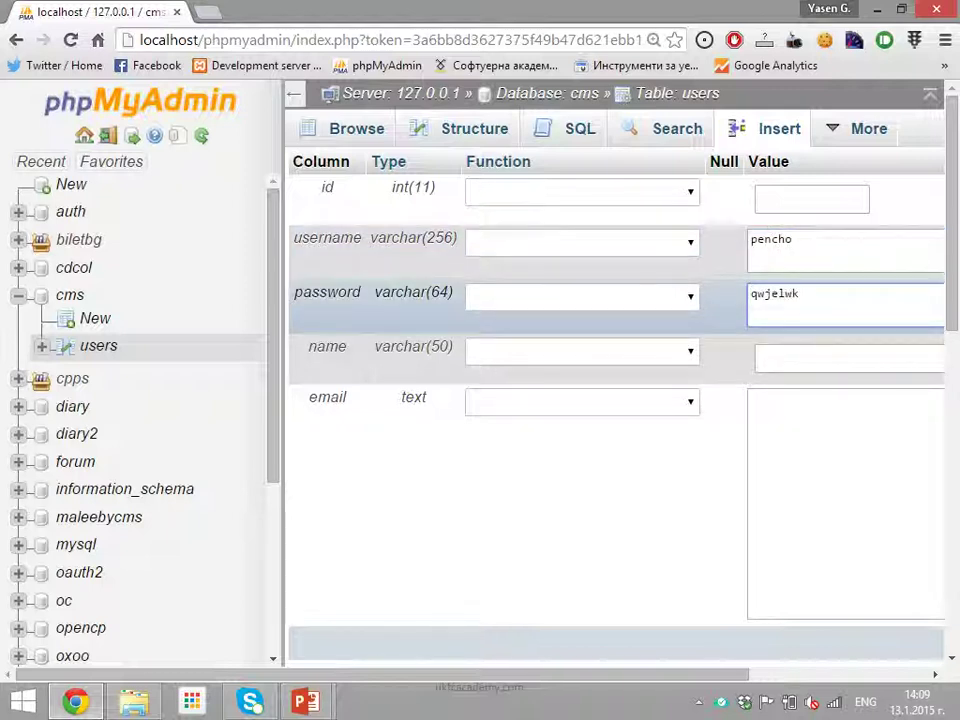
pyautogui.hotkey('ctrl', 'a')
pyautogui.write('qweasd')
pyautogui.hotkey('ctrl', '+')
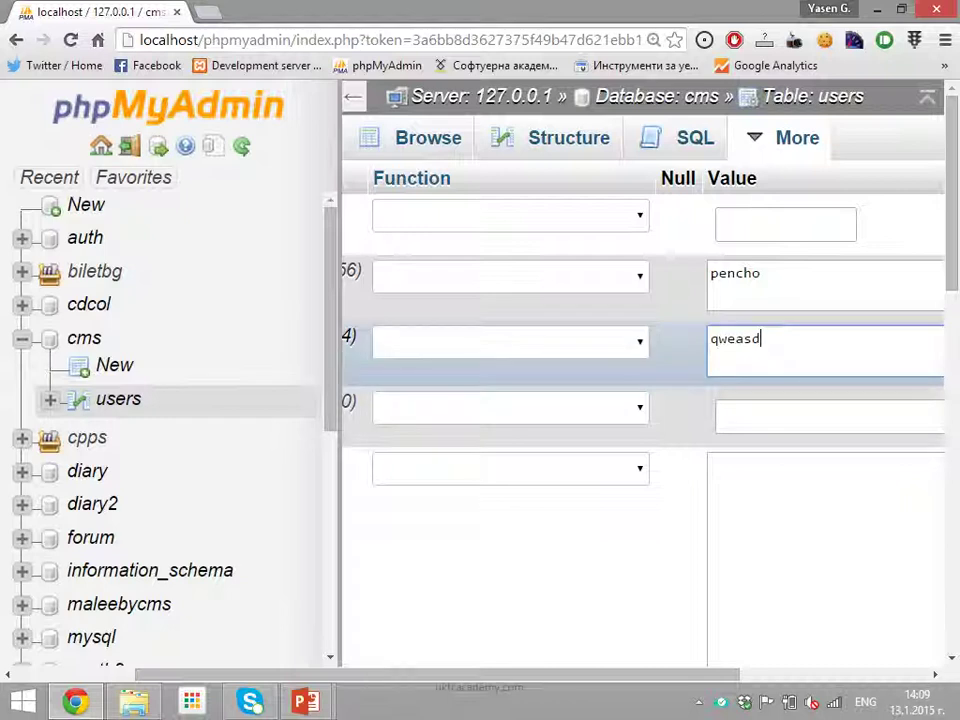
pyautogui.hotkey('ctrl', 'a')
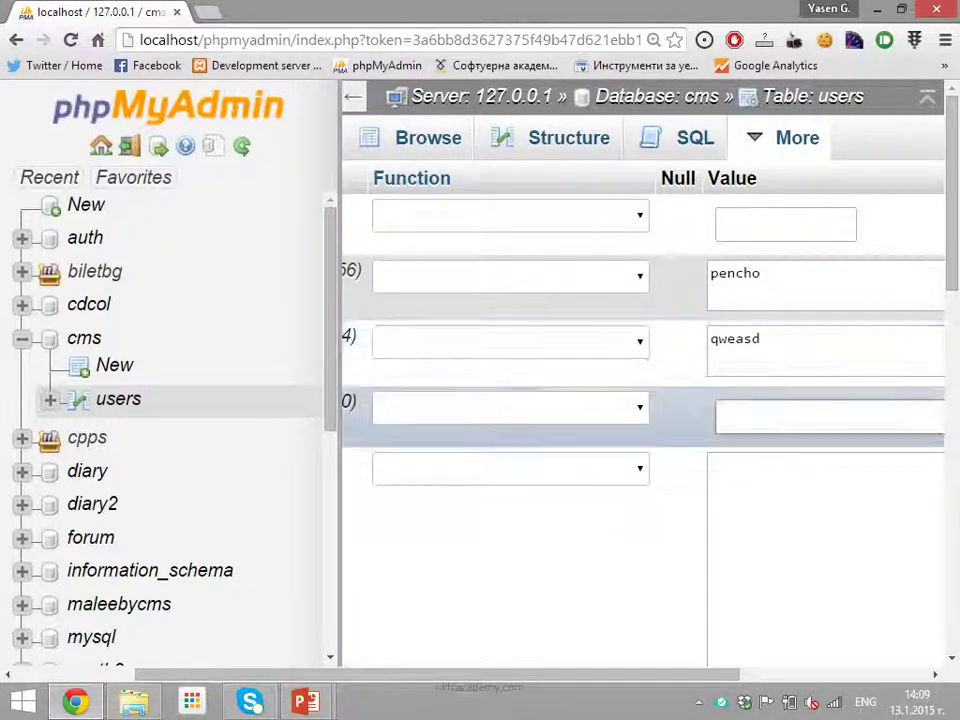
# Fill in the person's name and e-mail address, then submit the row
pyautogui.click(720, 415)
pyautogui.write('Pencho')
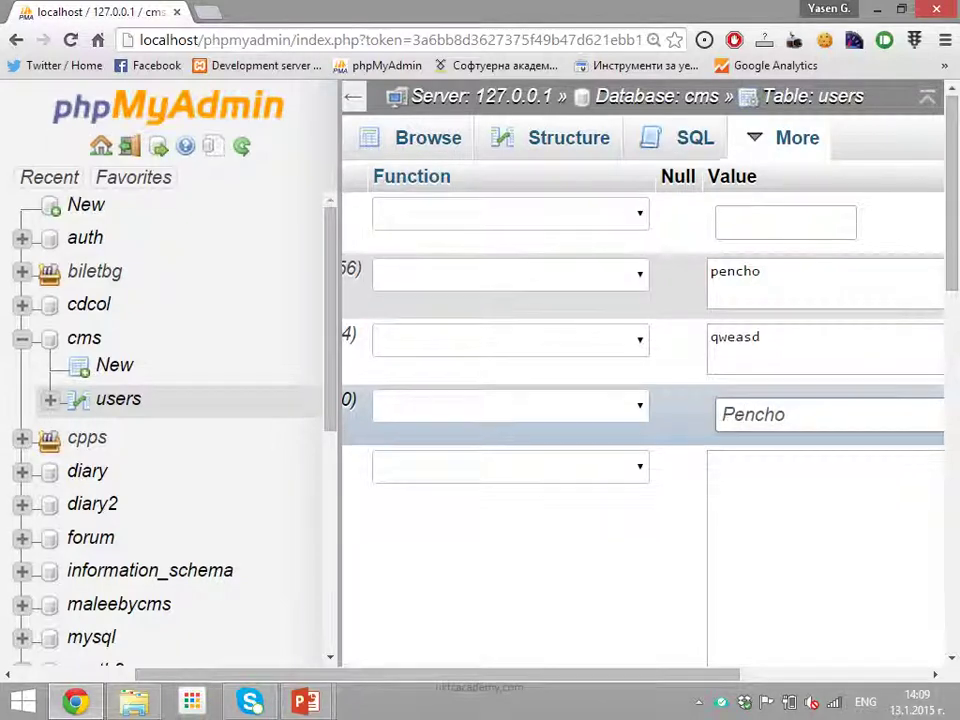
pyautogui.scroll(-1, 540, 440)
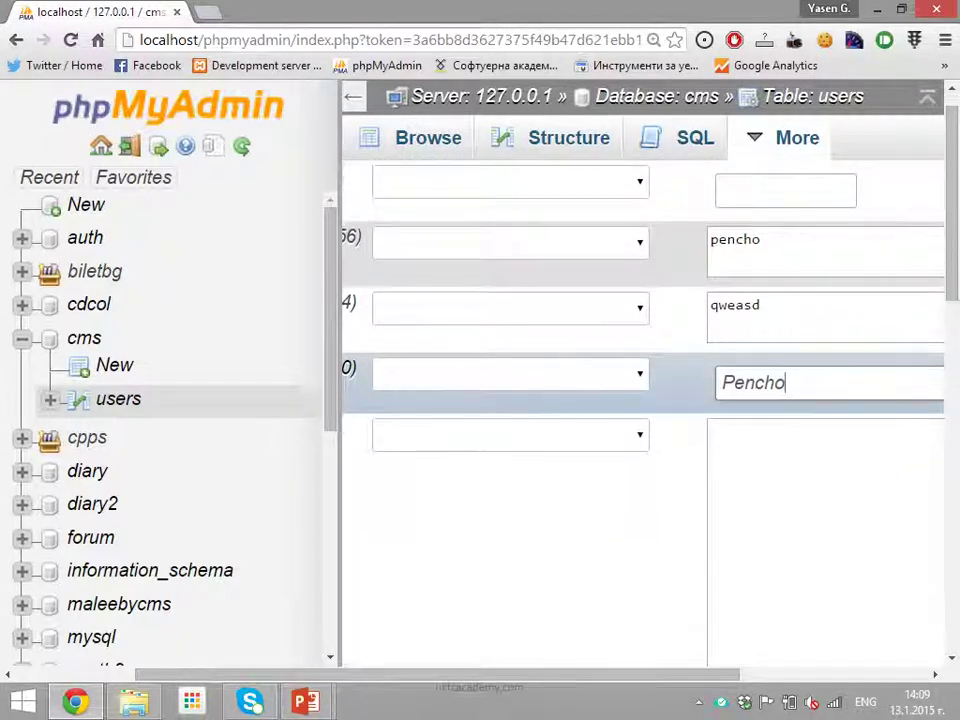
pyautogui.hscroll(-2, 540, 440)
pyautogui.click(763, 423)
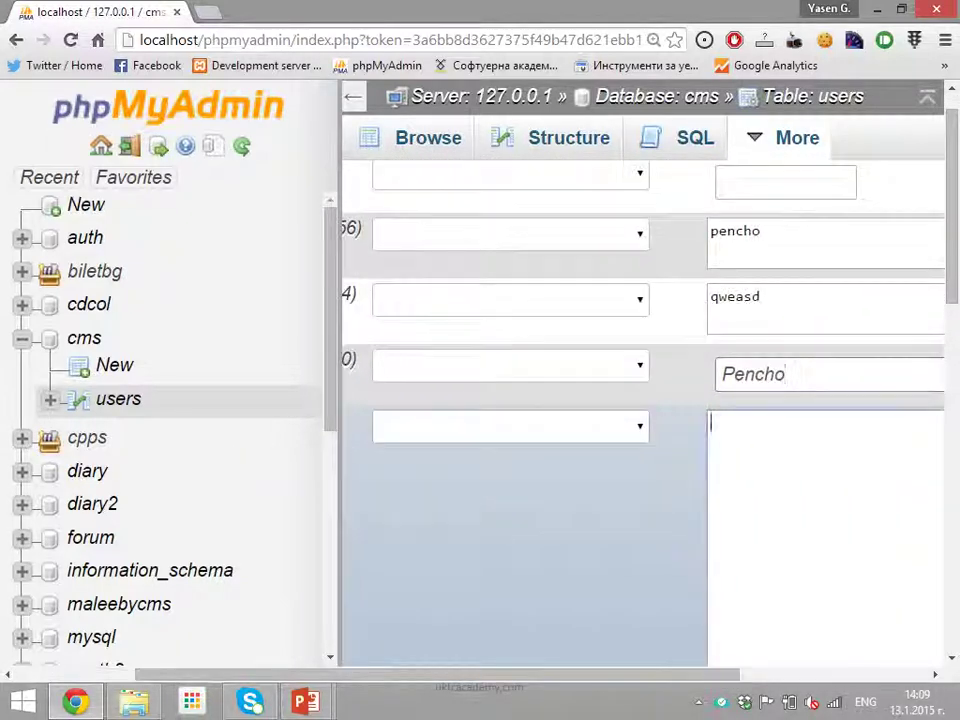
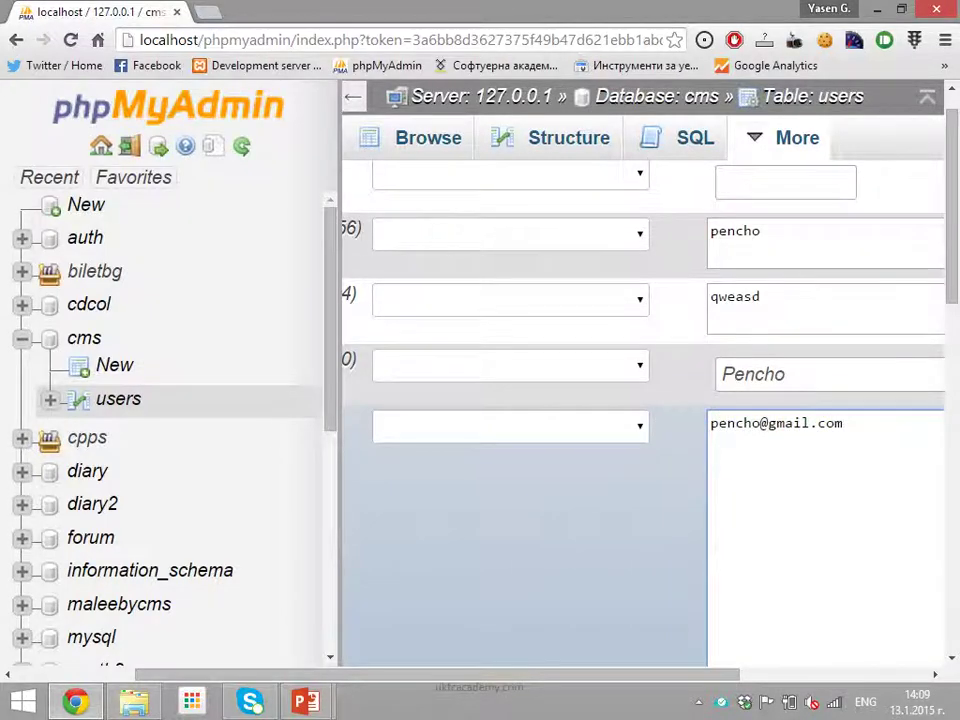
pyautogui.hotkey('ctrl', '0')
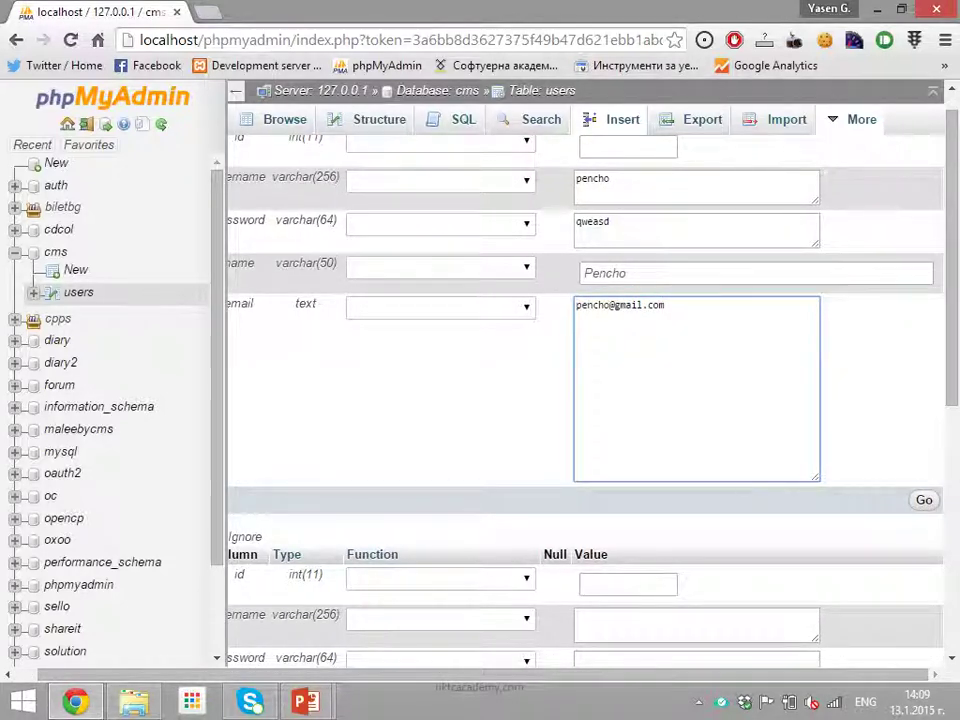
pyautogui.hotkey('ctrl', 'Return')
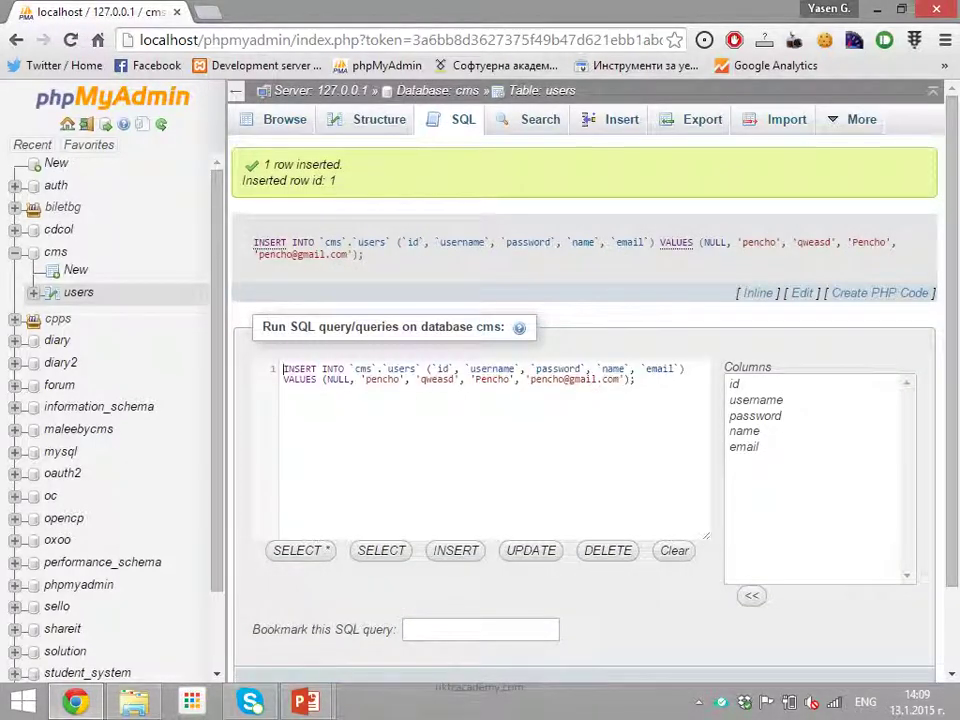
# Select the executed INSERT query text and go to the SQL editor
pyautogui.hotkey('ctrl', '+')
pyautogui.hotkey('ctrl', '+')
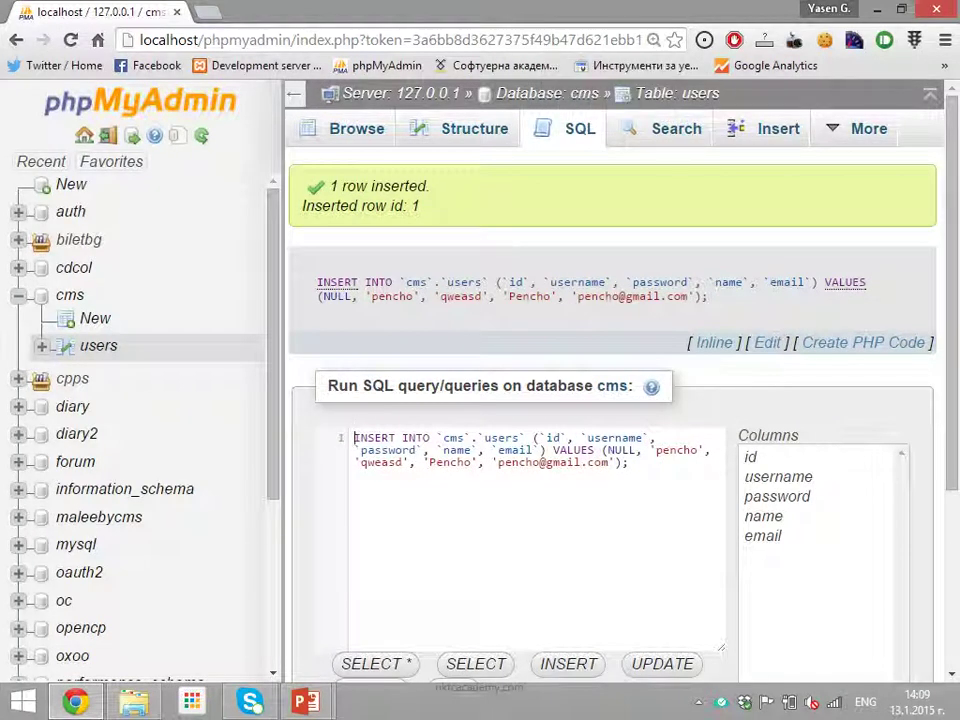
pyautogui.moveTo(317, 282); pyautogui.dragTo(706, 296)
pyautogui.moveTo(708, 297); pyautogui.dragTo(316, 281)
pyautogui.hotkey('ctrl', 'c')
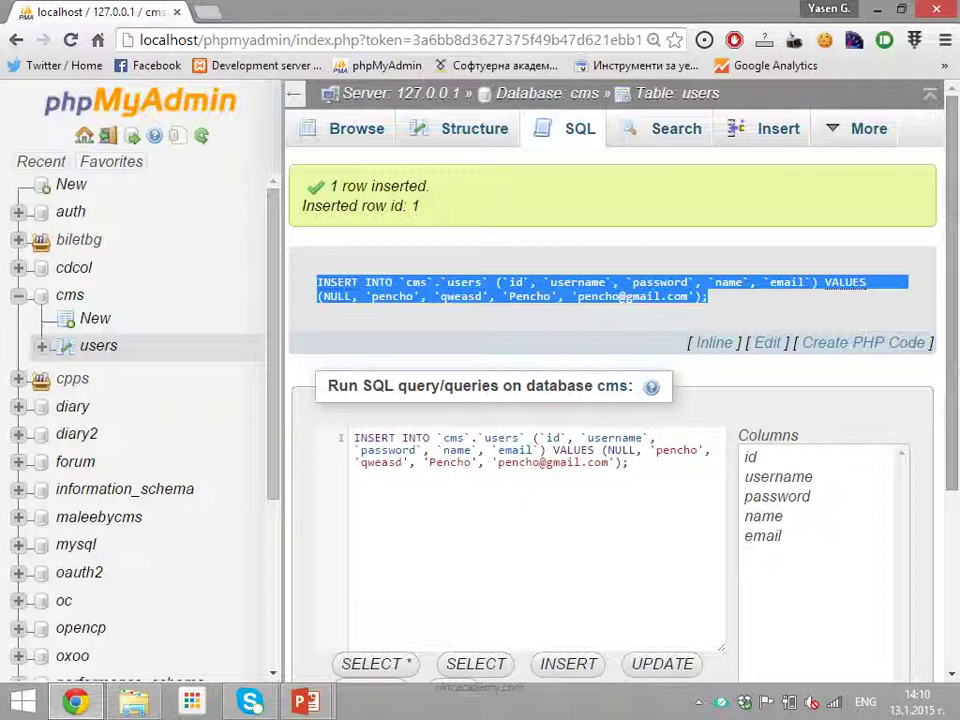
pyautogui.click(568, 128)
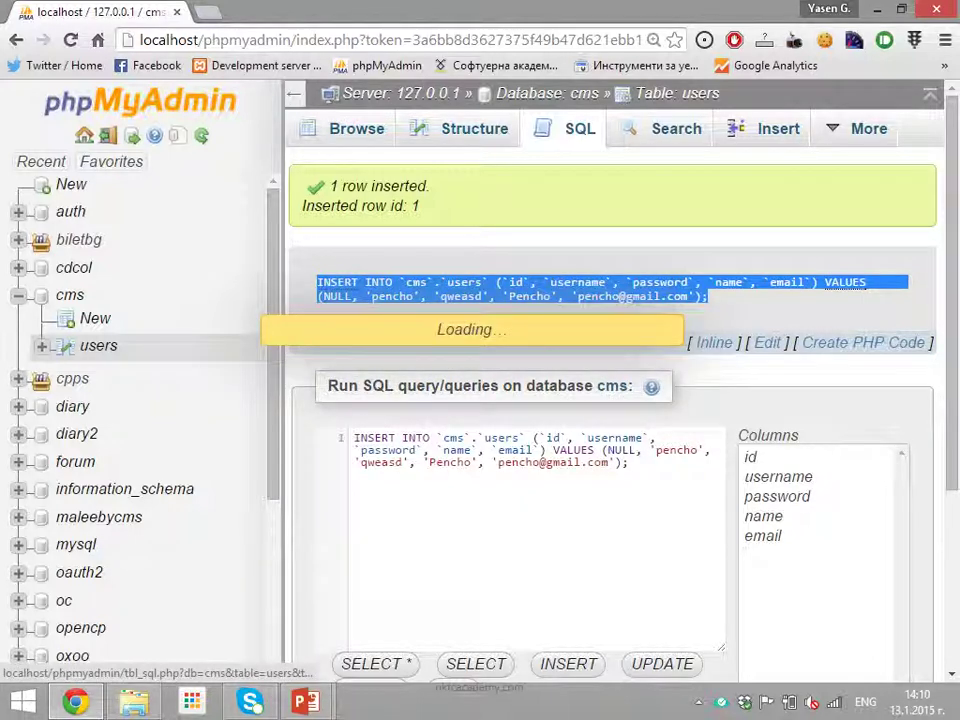
# Paste and run the copied INSERT query again, then browse the users table's two rows
pyautogui.hotkey('ctrl', 'a')
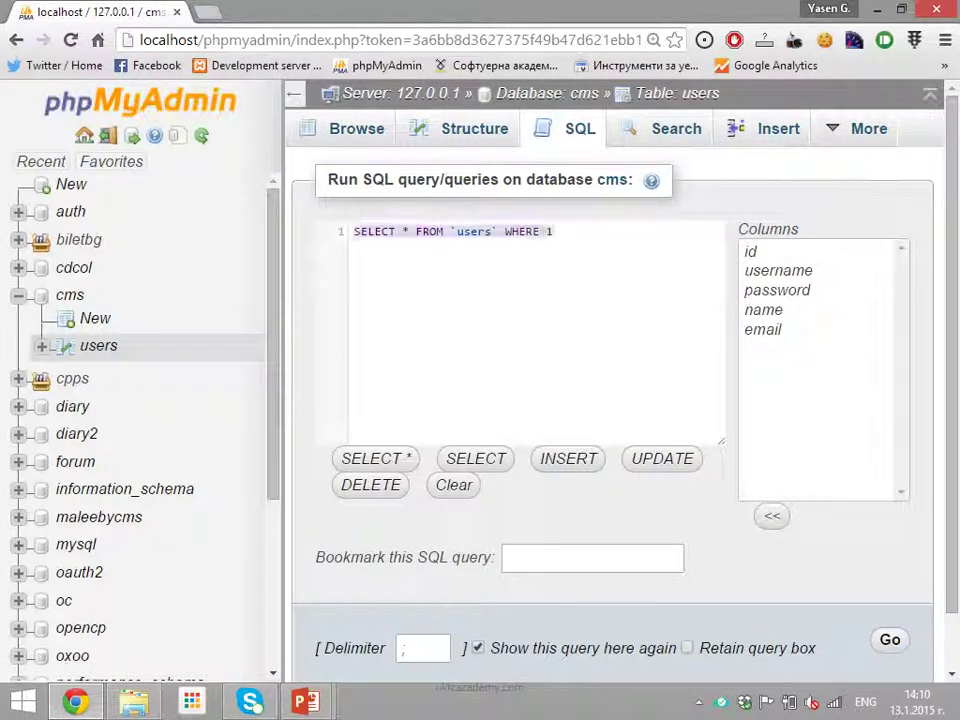
pyautogui.hotkey('ctrl', 'v')
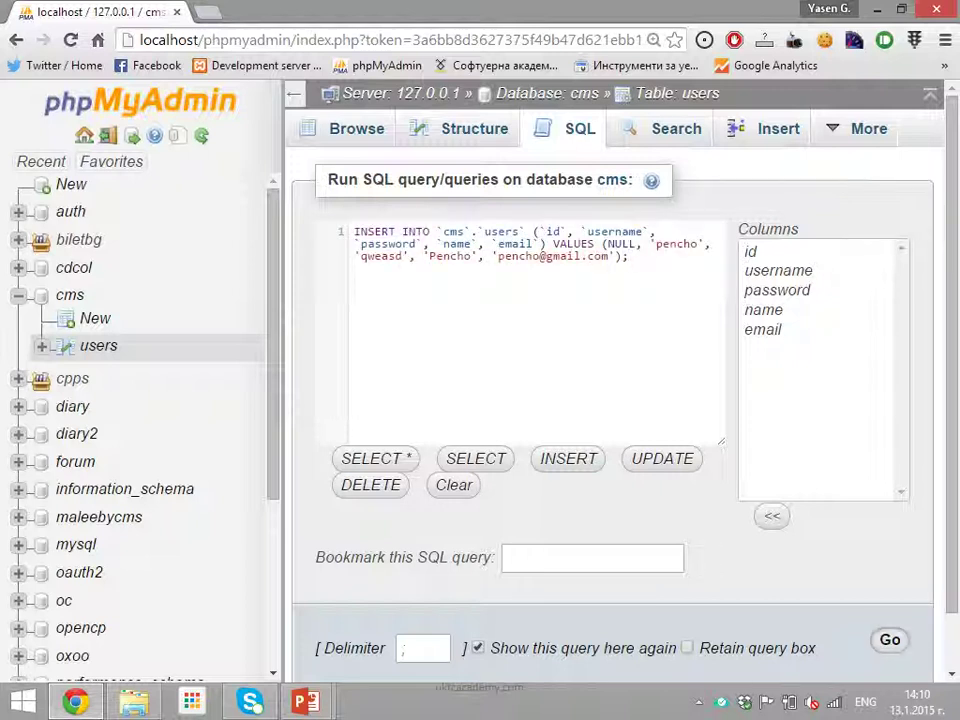
pyautogui.hotkey('ctrl', 'Return')
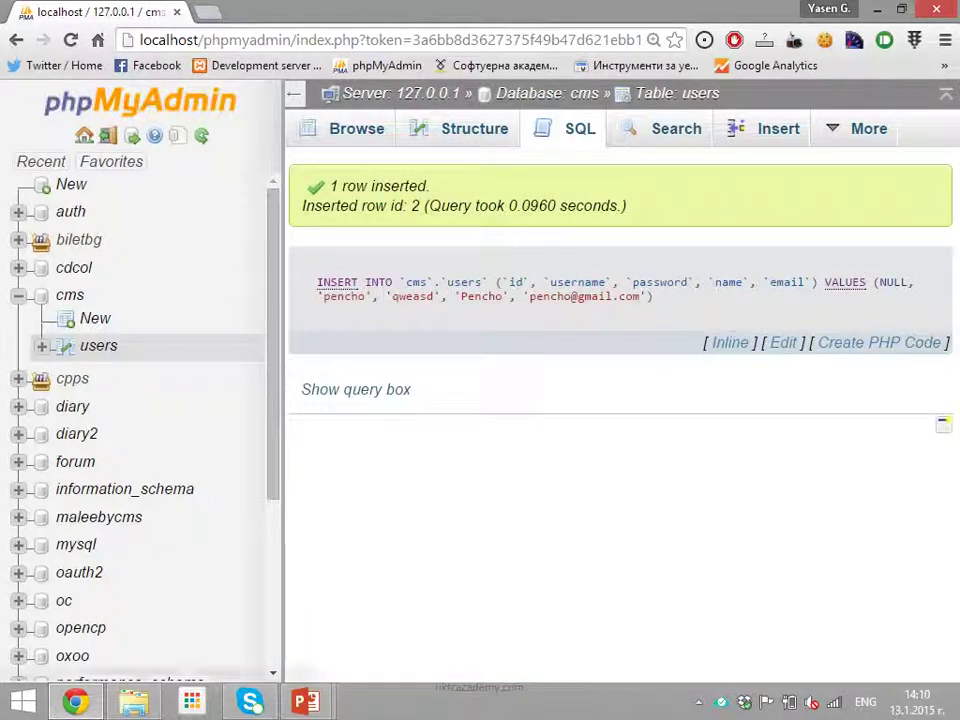
pyautogui.click(98, 345)
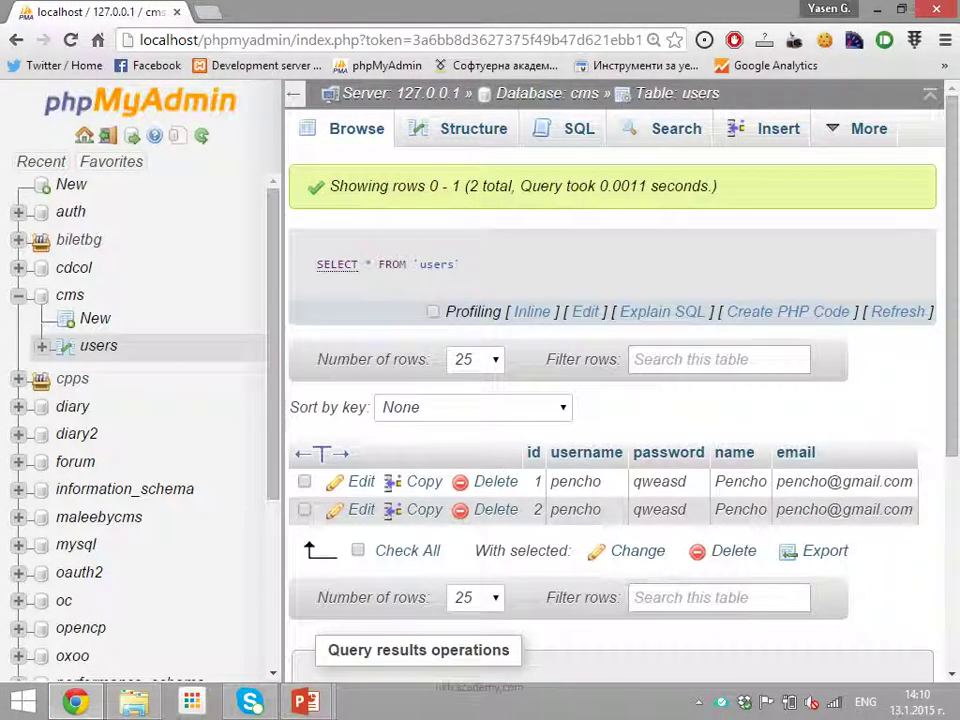